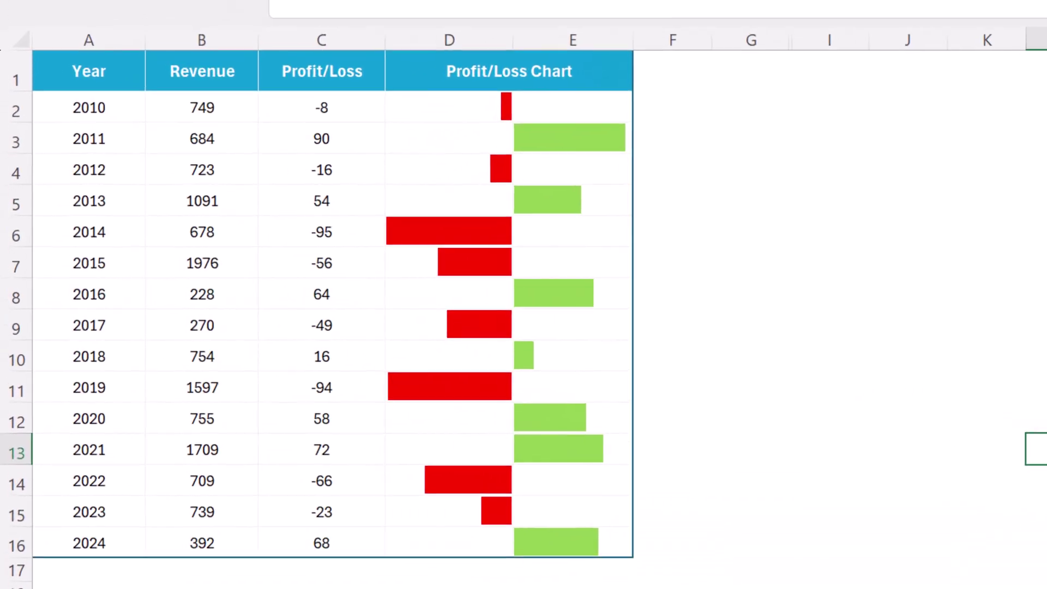
- Change the 2010 profit/loss to 80, then to -79
drag(109, 103, 109, 421)
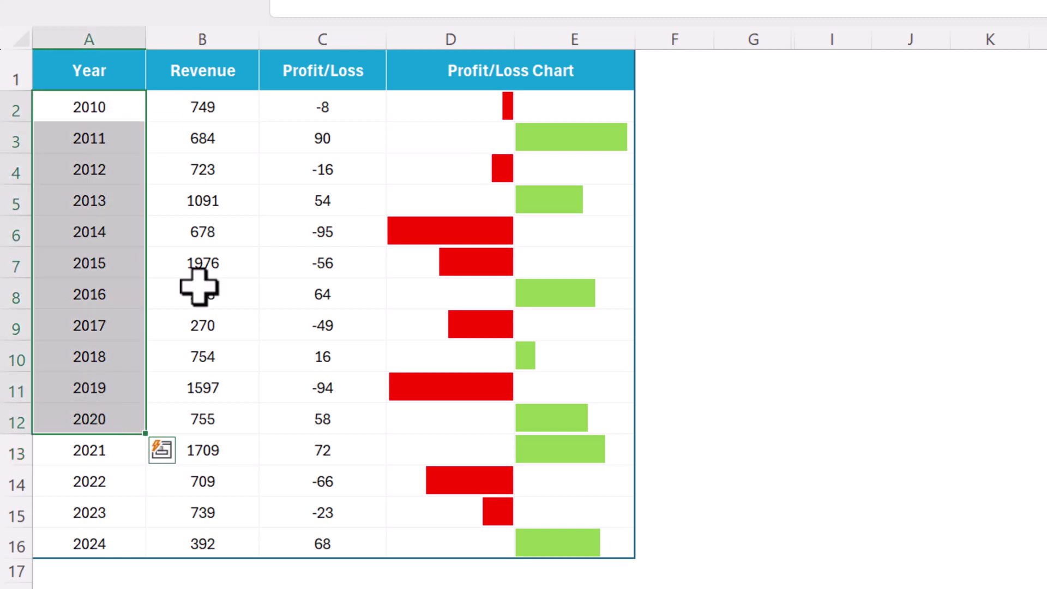
drag(218, 112, 207, 358)
drag(321, 109, 286, 379)
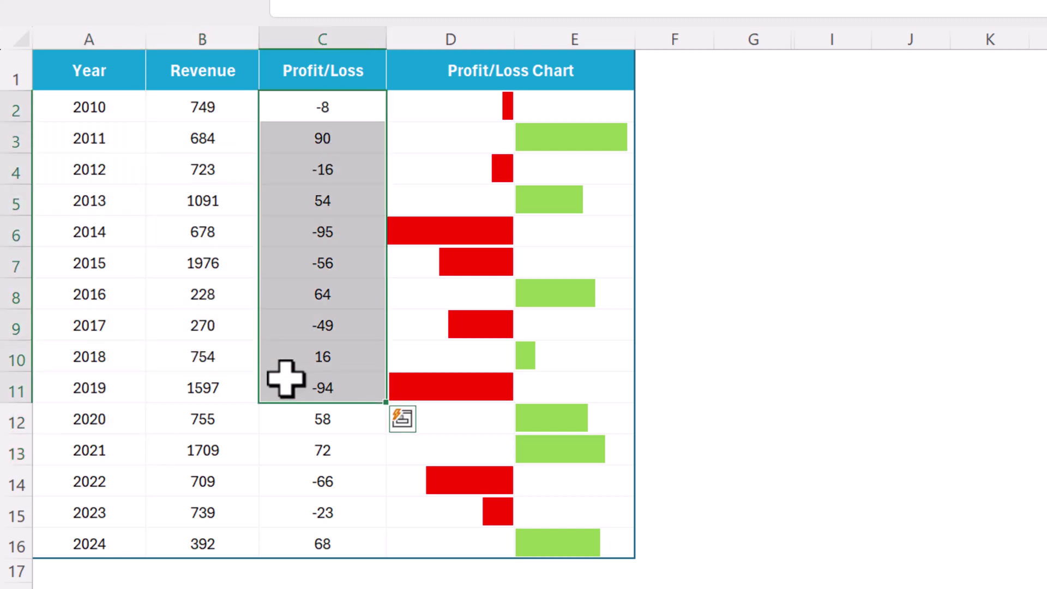
click(327, 112)
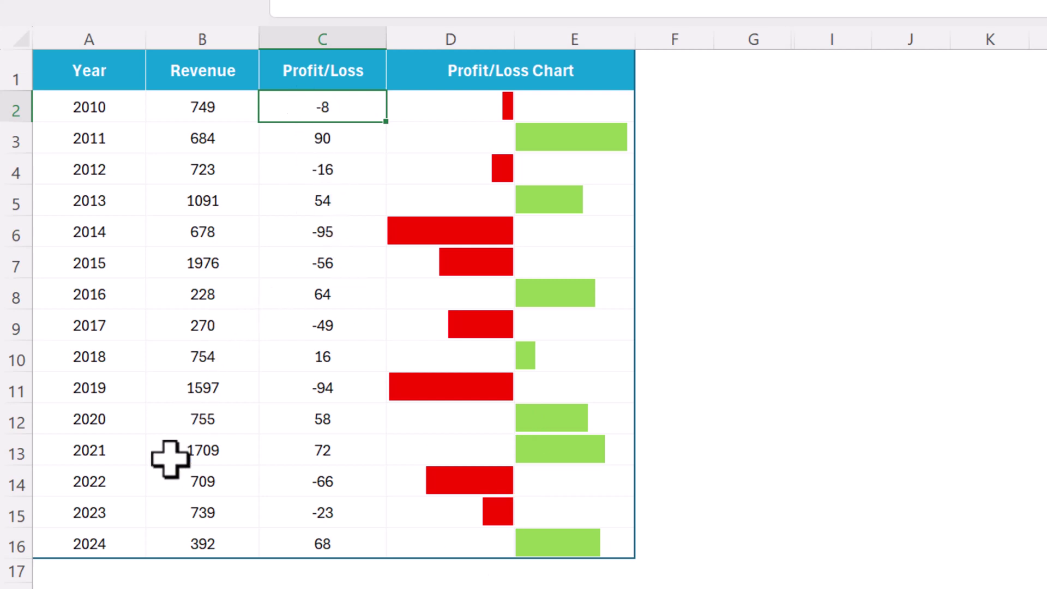
key(Return)
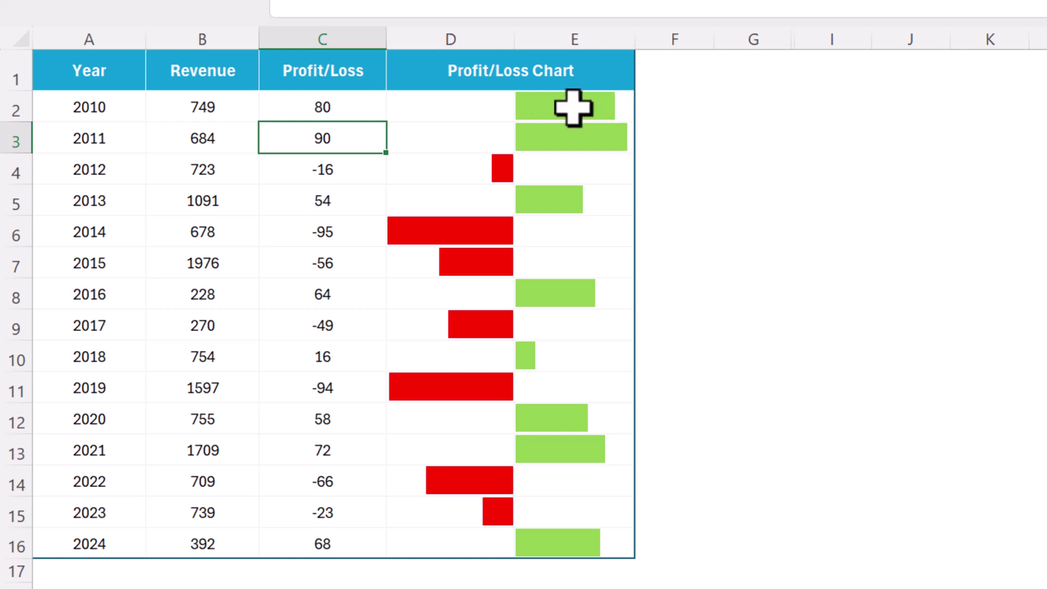
click(329, 97)
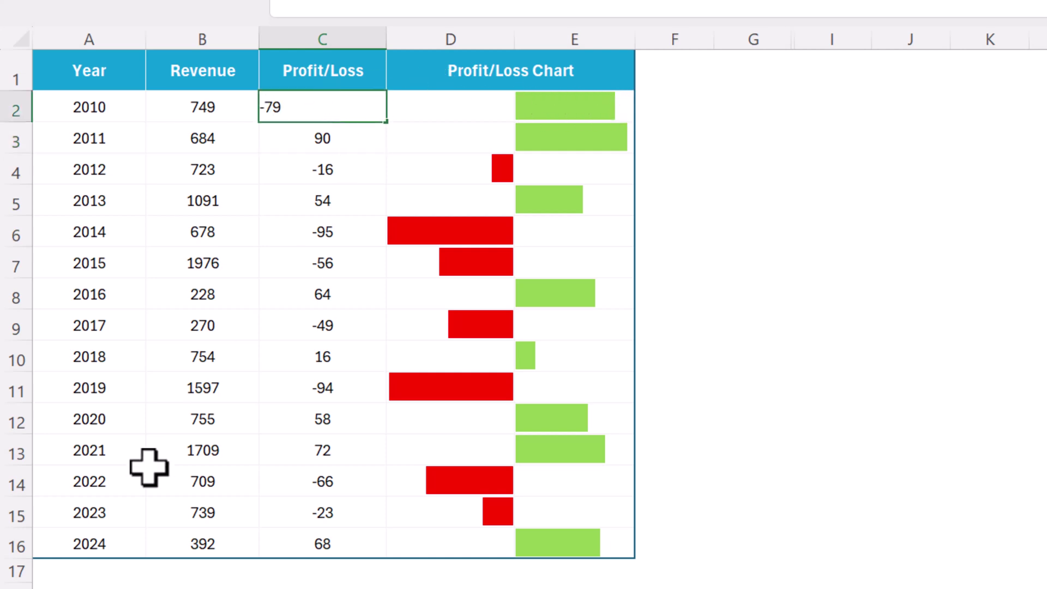
key(Return)
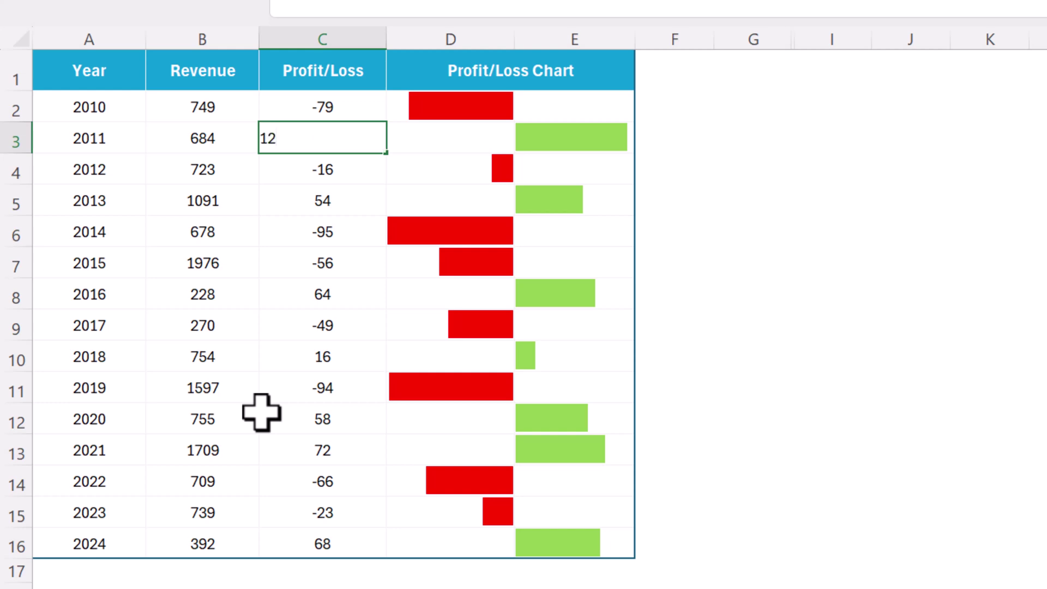
- Test bar scaling by entering 1200 for 2011, then undo it to restore 90
text(1200)
key(Return)
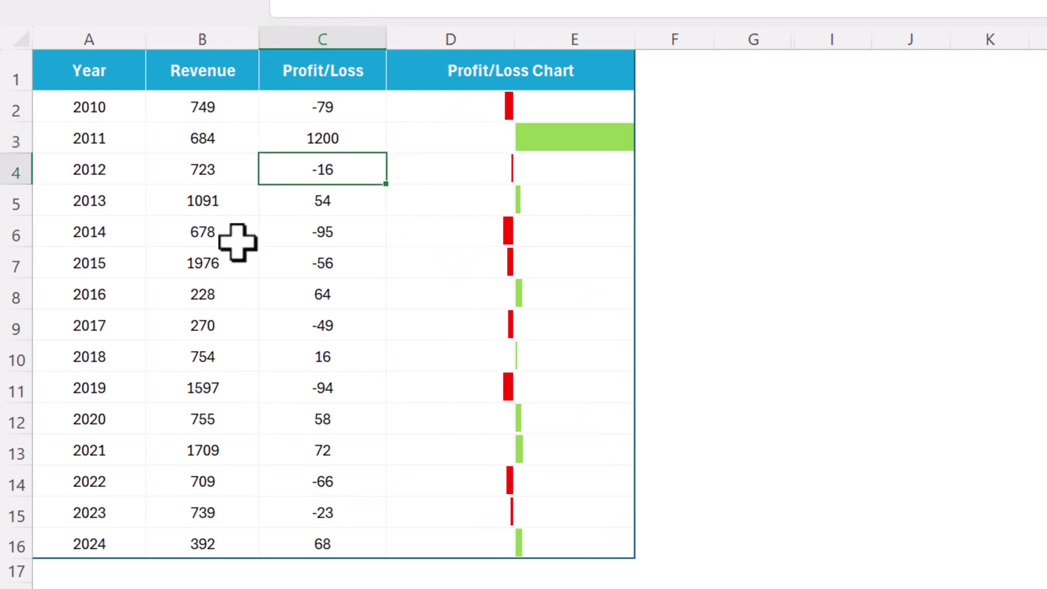
click(350, 115)
click(330, 135)
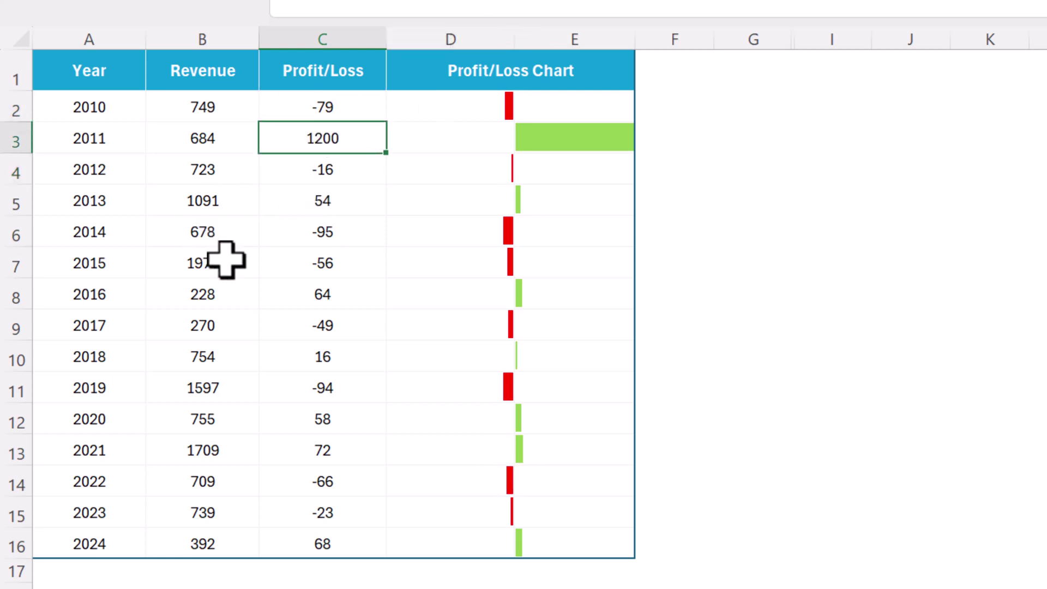
key(ctrl+z)
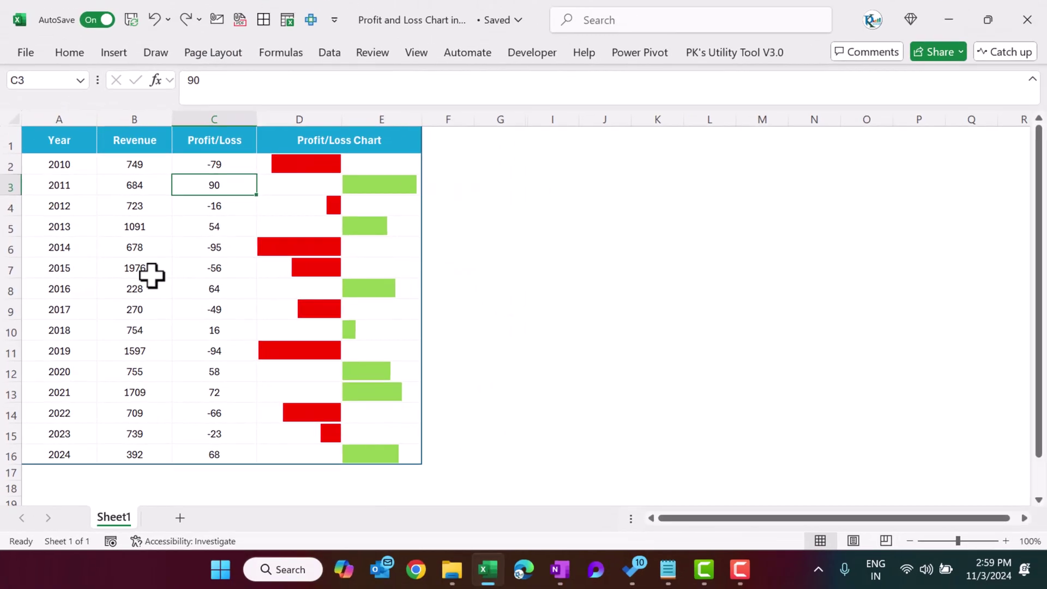
- Add a new sheet, Sheet2, and turn off its gridlines
click(180, 518)
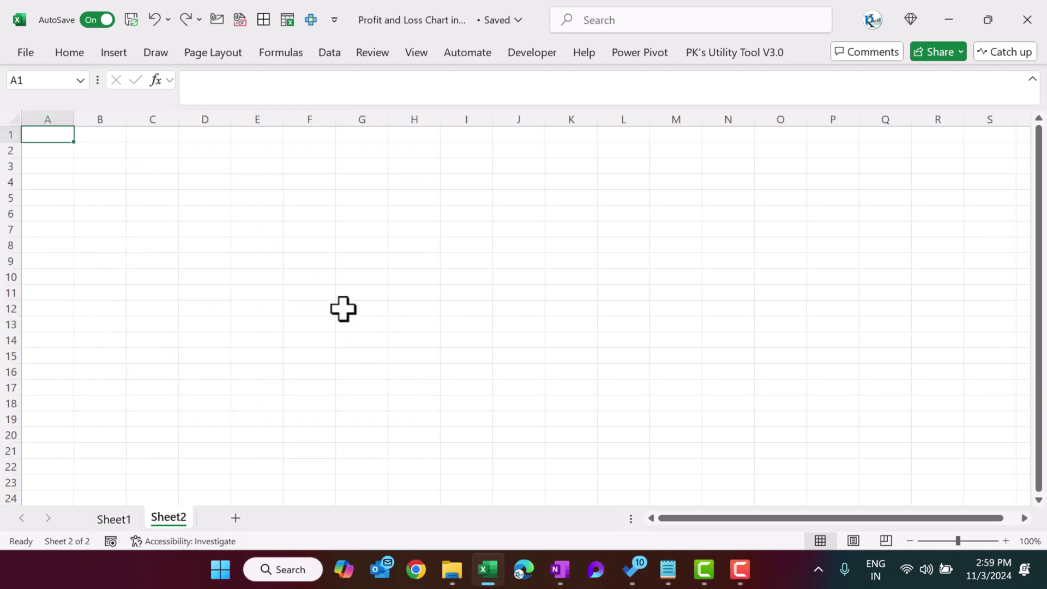
click(163, 226)
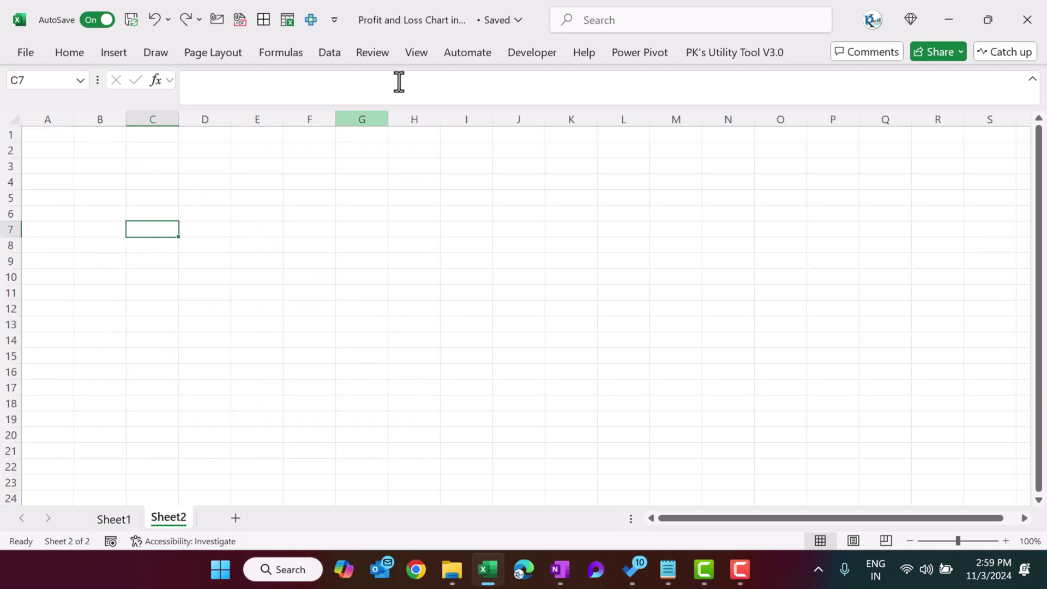
click(422, 55)
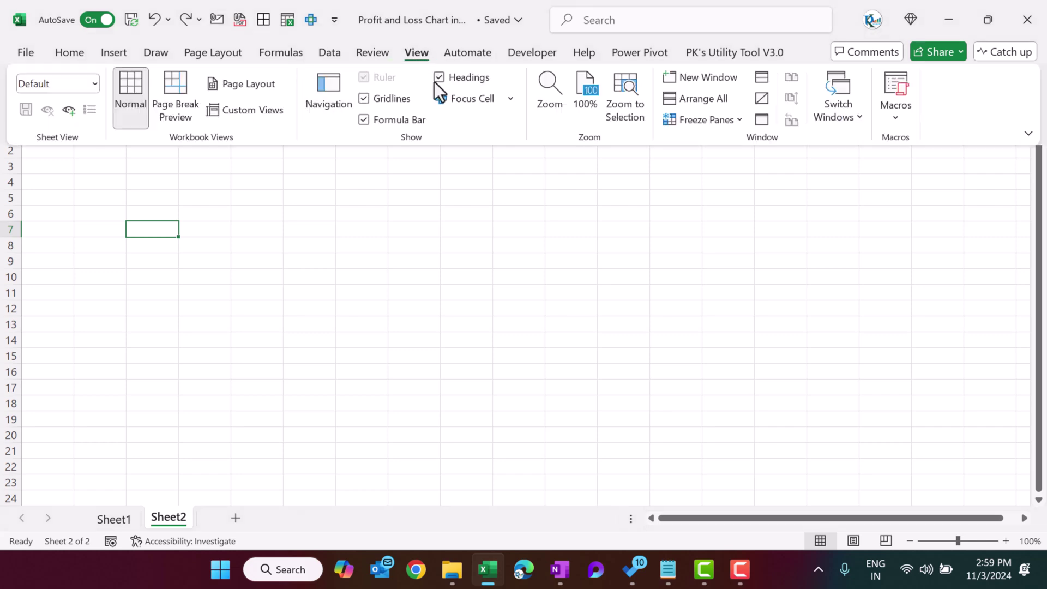
click(388, 98)
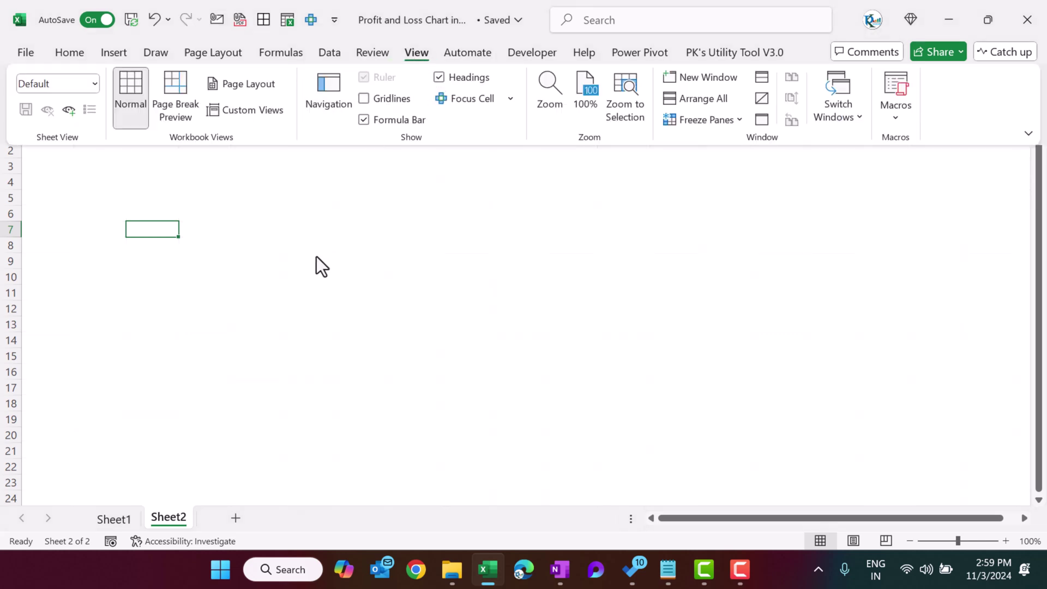
- Copy the Year, Revenue and Profit/Loss table from Sheet1 and paste it at A1 of Sheet2
click(109, 521)
drag(57, 144, 213, 465)
key(ctrl+c)
click(173, 521)
click(50, 130)
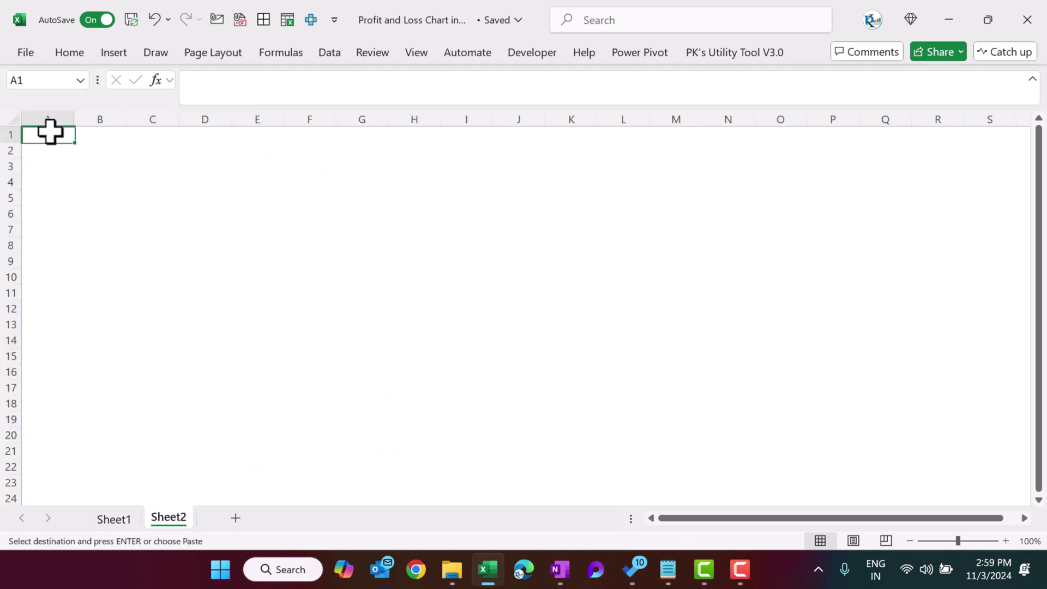
key(ctrl+v)
click(263, 171)
click(69, 153)
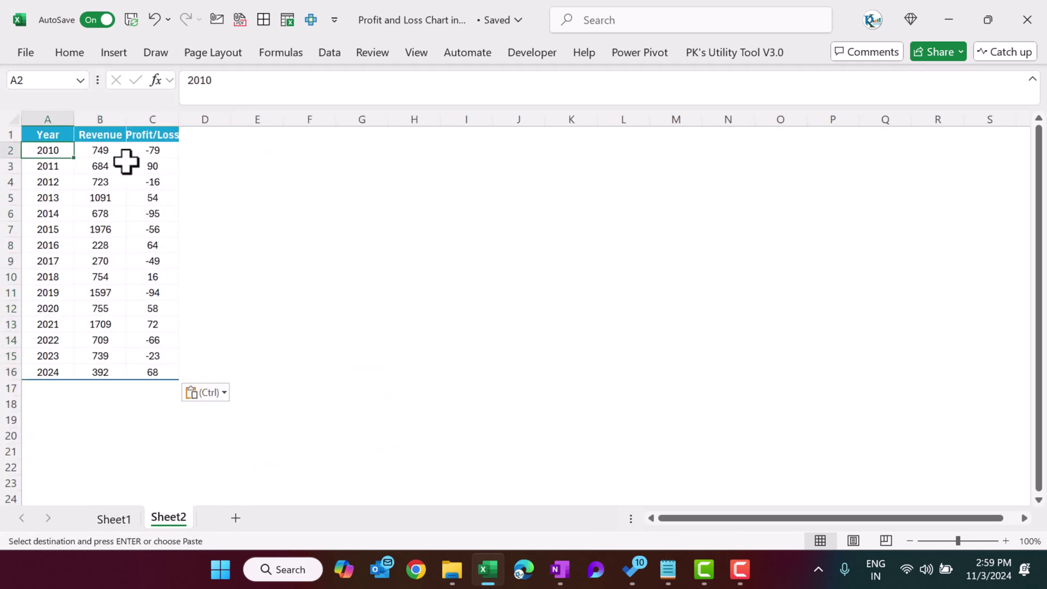
click(113, 153)
click(158, 150)
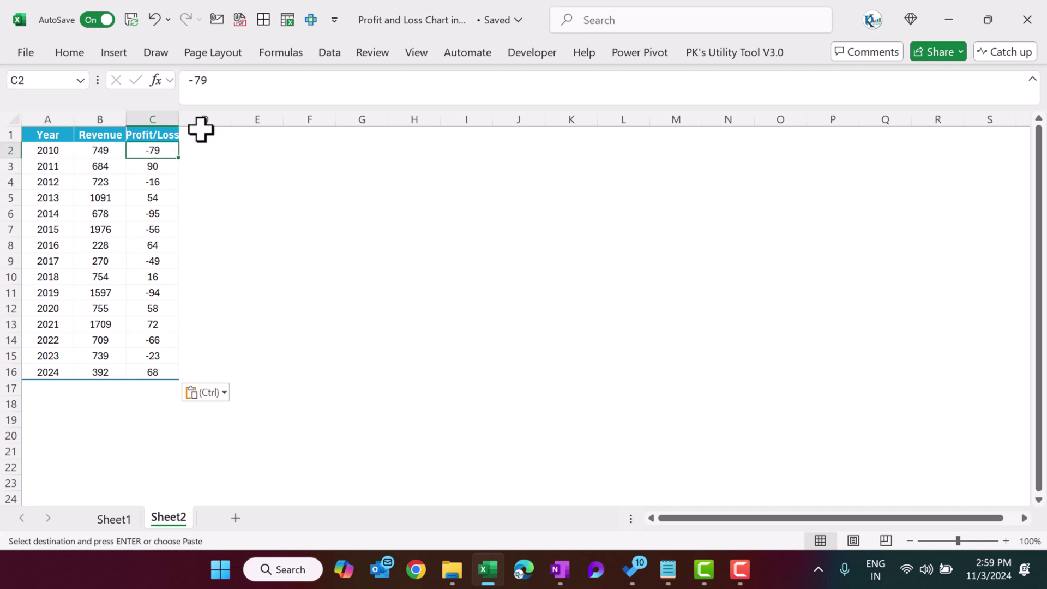
- Widen columns A to C equally and make rows 2 to 16 taller
drag(50, 117, 270, 119)
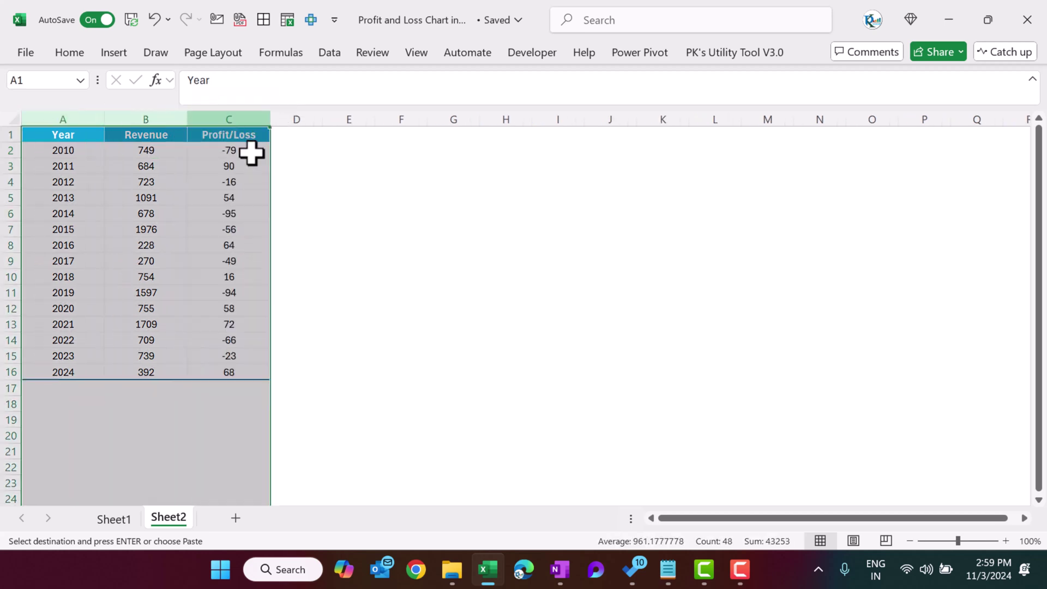
click(95, 341)
drag(65, 150, 67, 370)
key(ctrl+shift+Right)
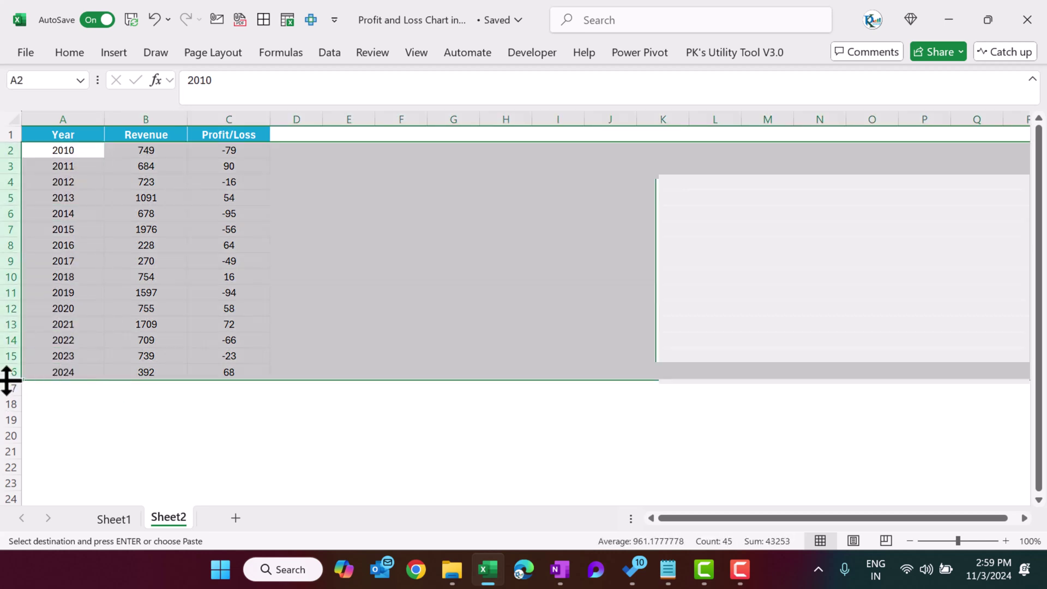
drag(7, 380, 7, 386)
click(222, 290)
- Copy the Profit/Loss heading text from C1
click(257, 189)
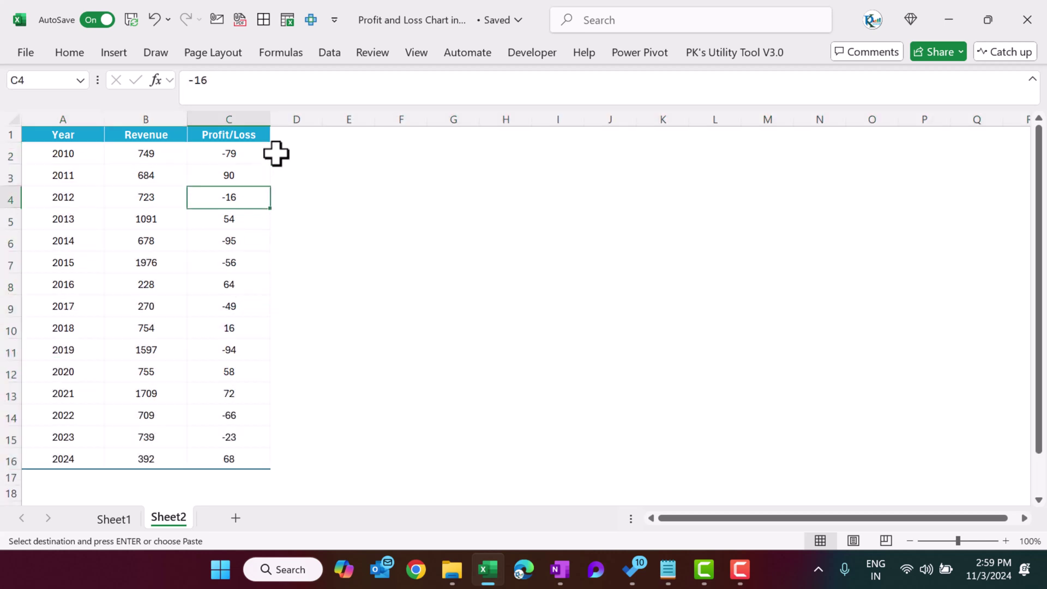
click(297, 135)
click(240, 133)
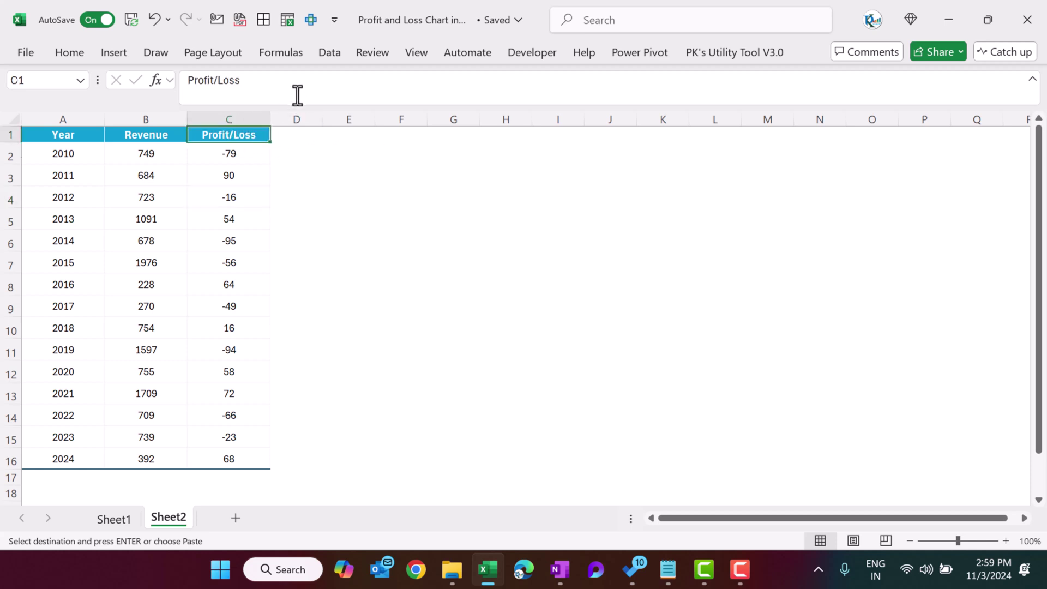
triple_click(297, 96)
key(Escape)
- Enter the heading 'Profit/Loss Chart' in D1
click(304, 136)
key(ctrl+v)
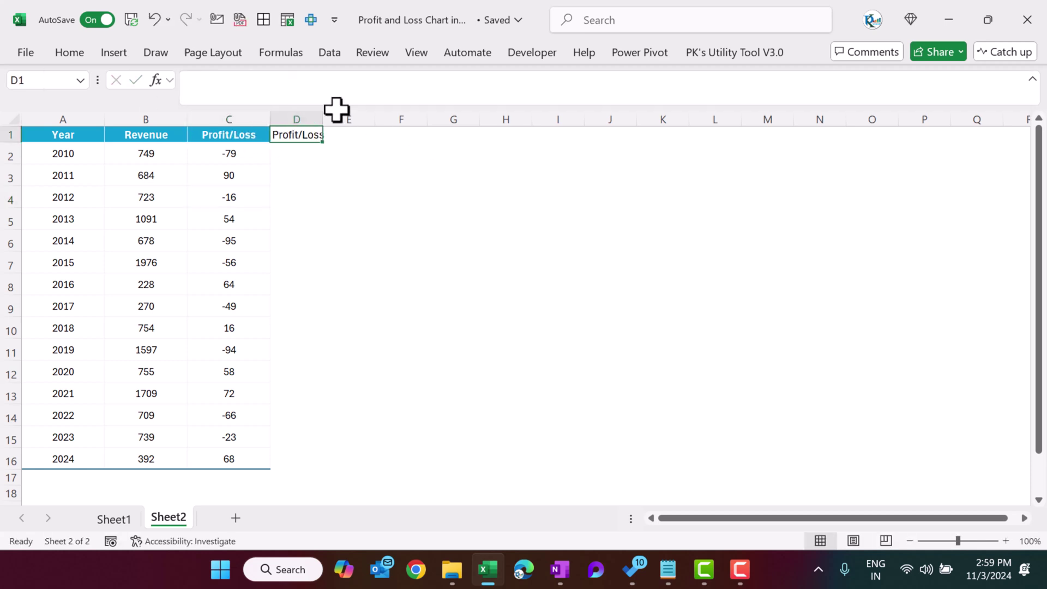
click(310, 86)
text(Chart)
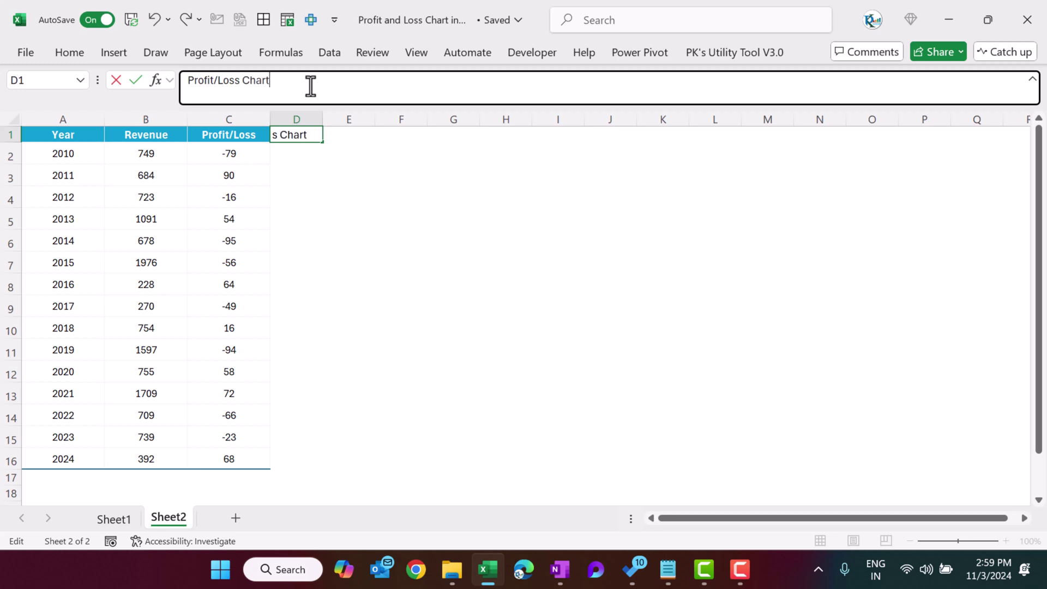
key(Return)
key(Up)
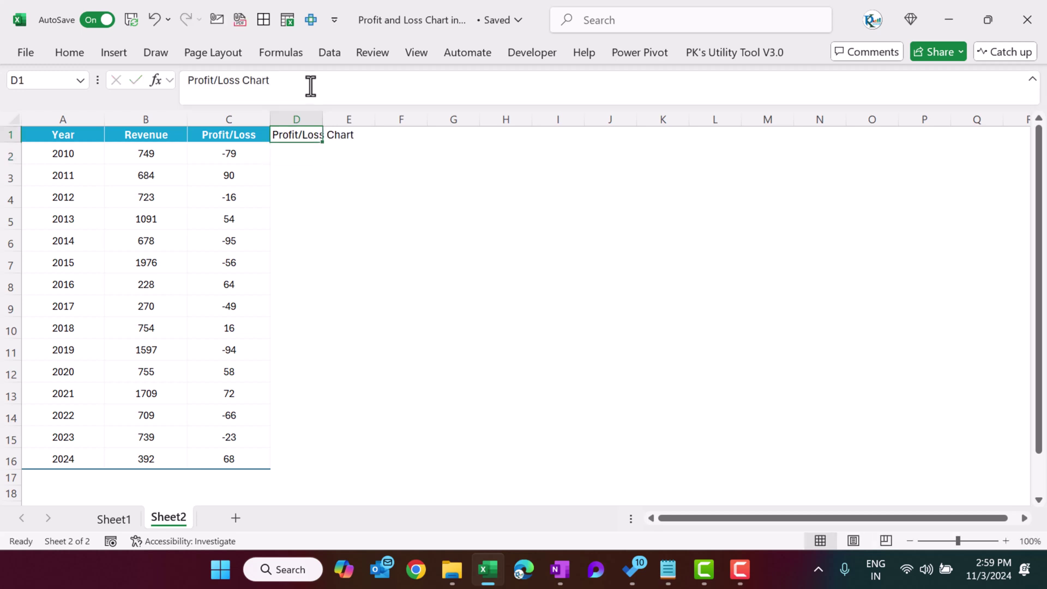
- Merge and centre the Profit/Loss Chart heading across D1 and E1
key(shift+Right)
click(70, 54)
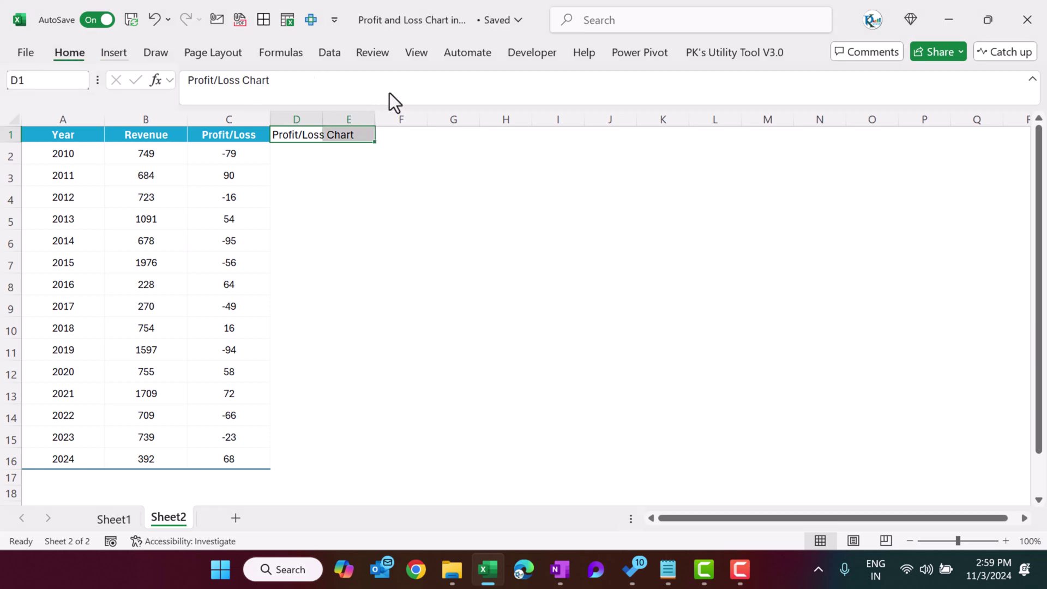
click(408, 203)
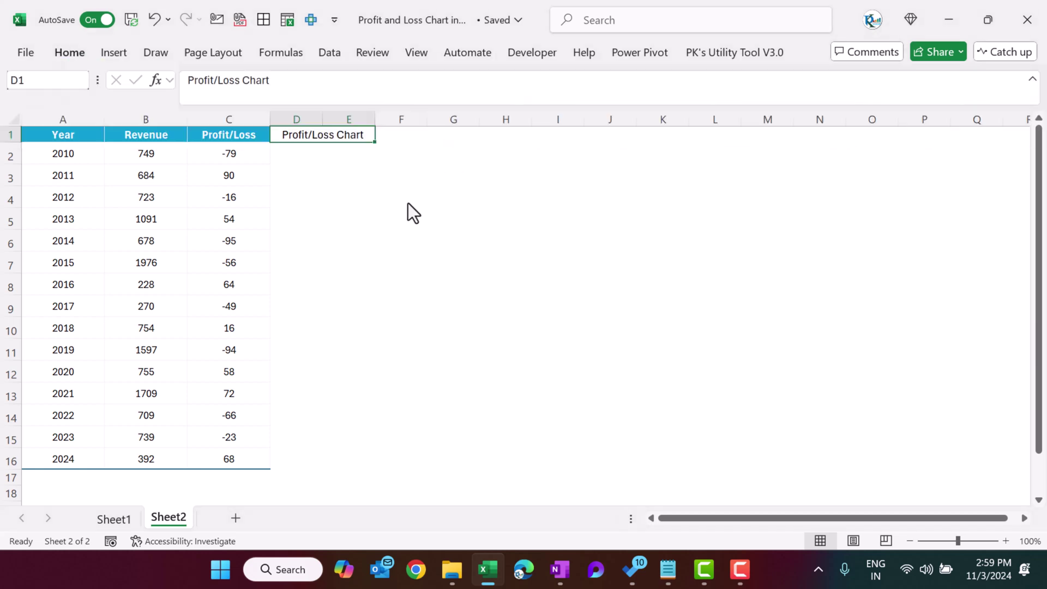
- Give A1:E16 thin outline and inside borders in White, Background 1, Darker 15%
drag(77, 135, 345, 456)
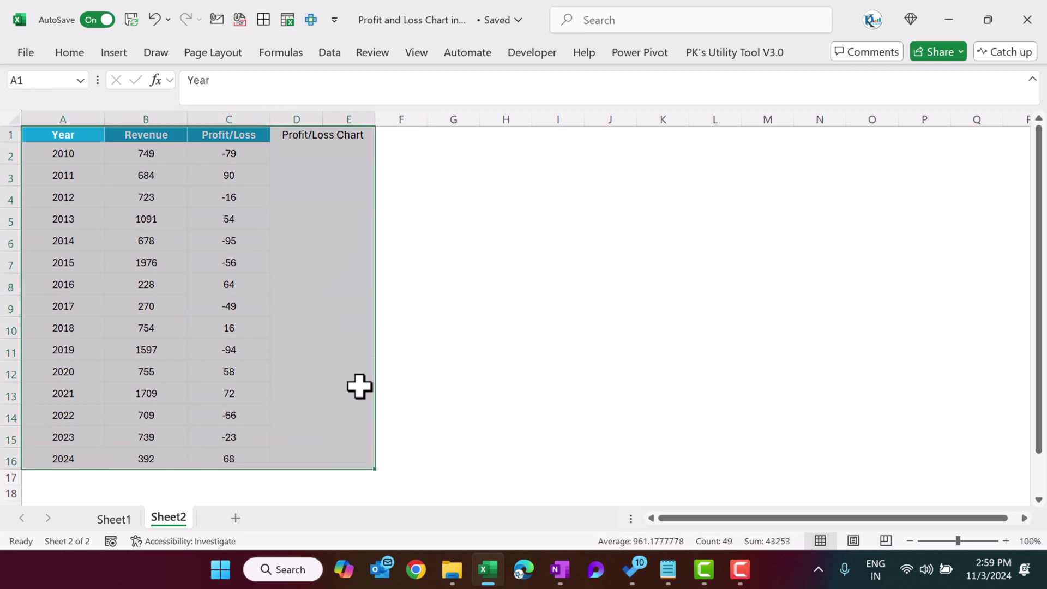
key(ctrl+1)
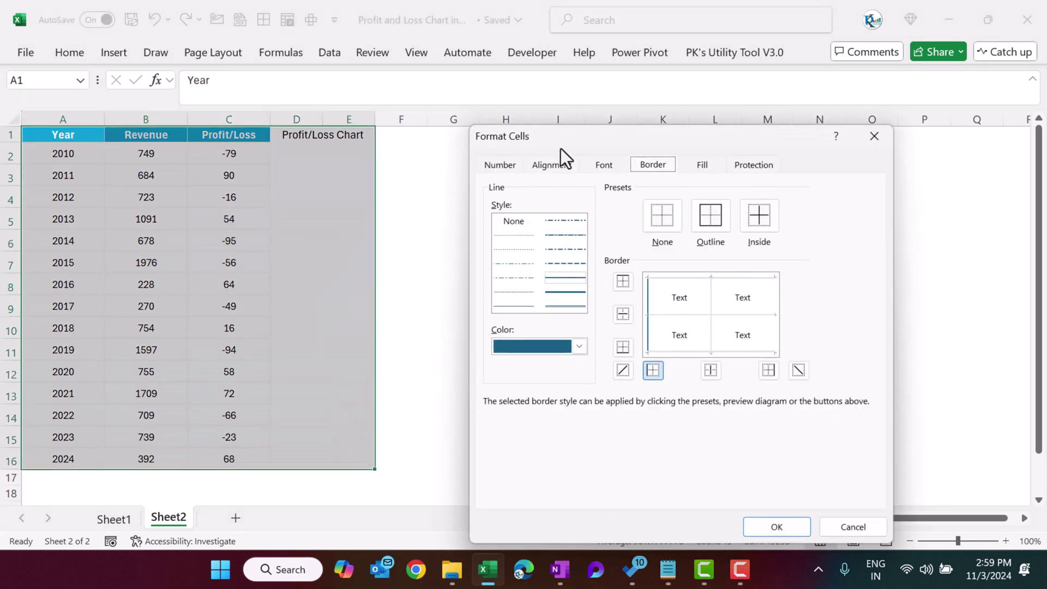
drag(560, 148, 559, 132)
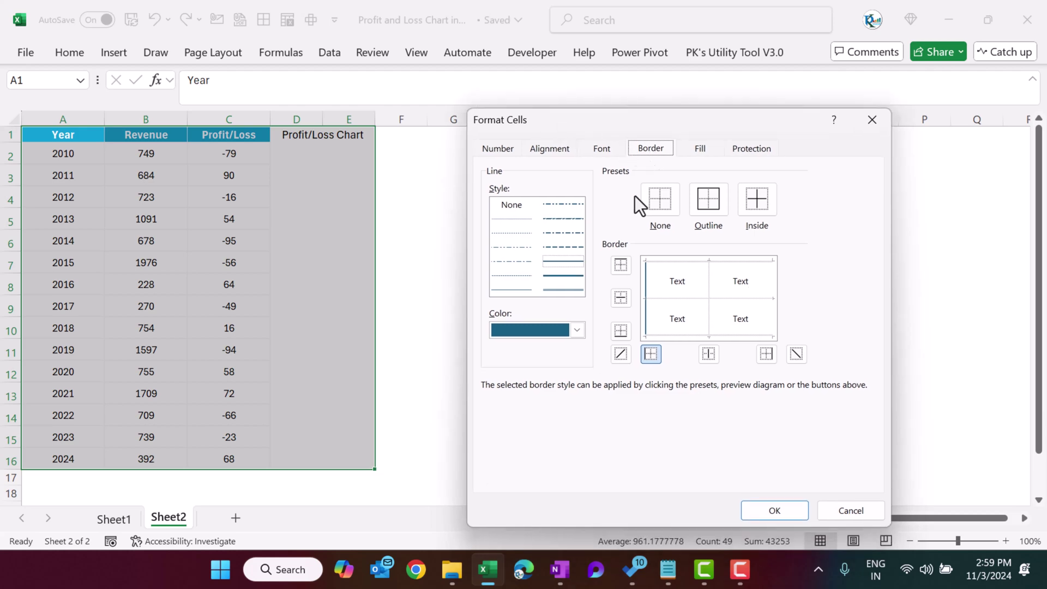
click(525, 290)
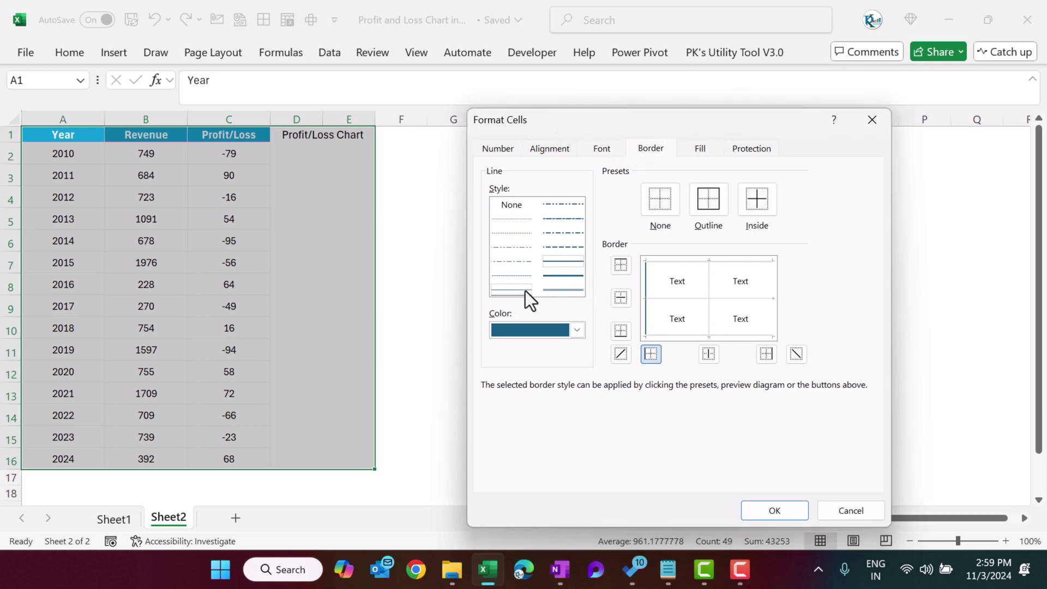
click(578, 330)
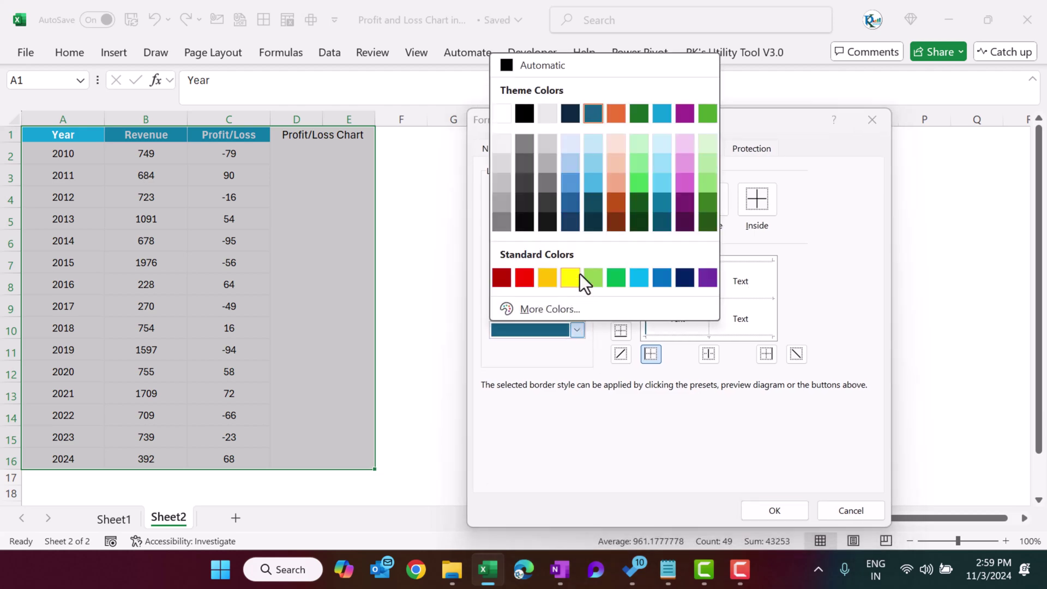
click(504, 162)
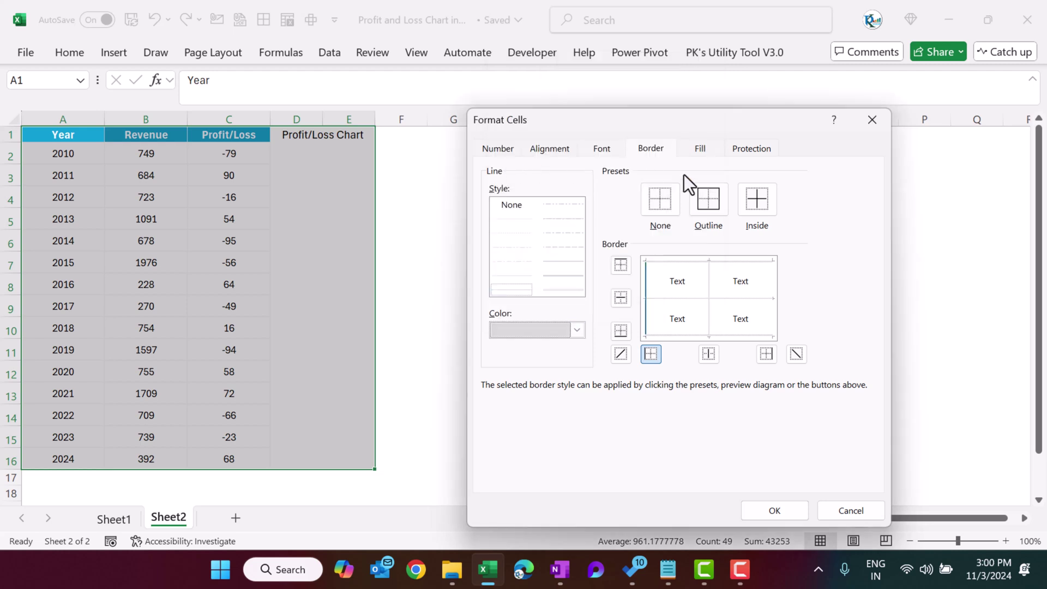
click(709, 198)
click(764, 202)
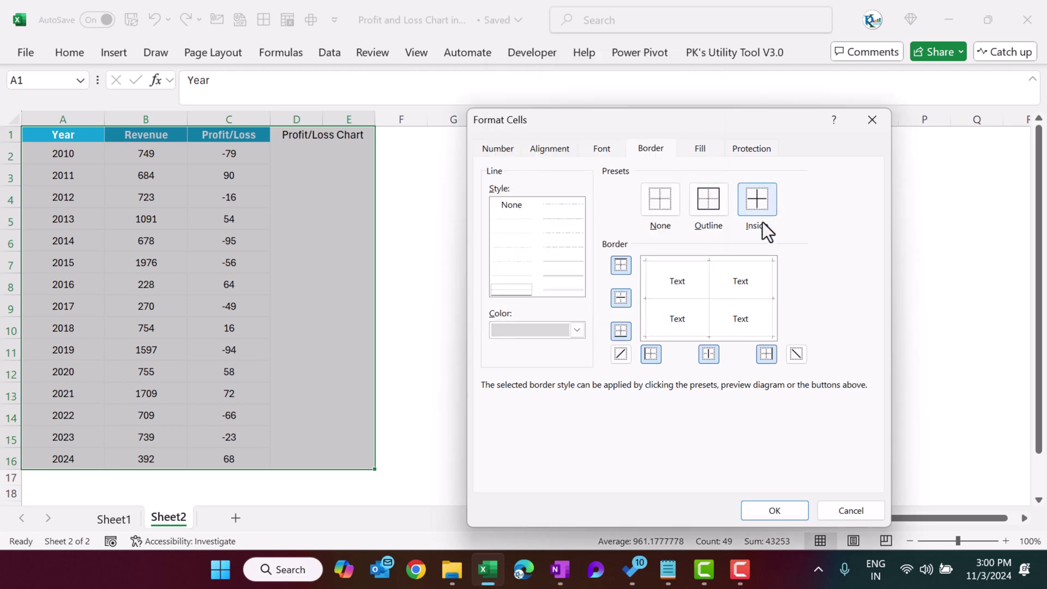
click(775, 511)
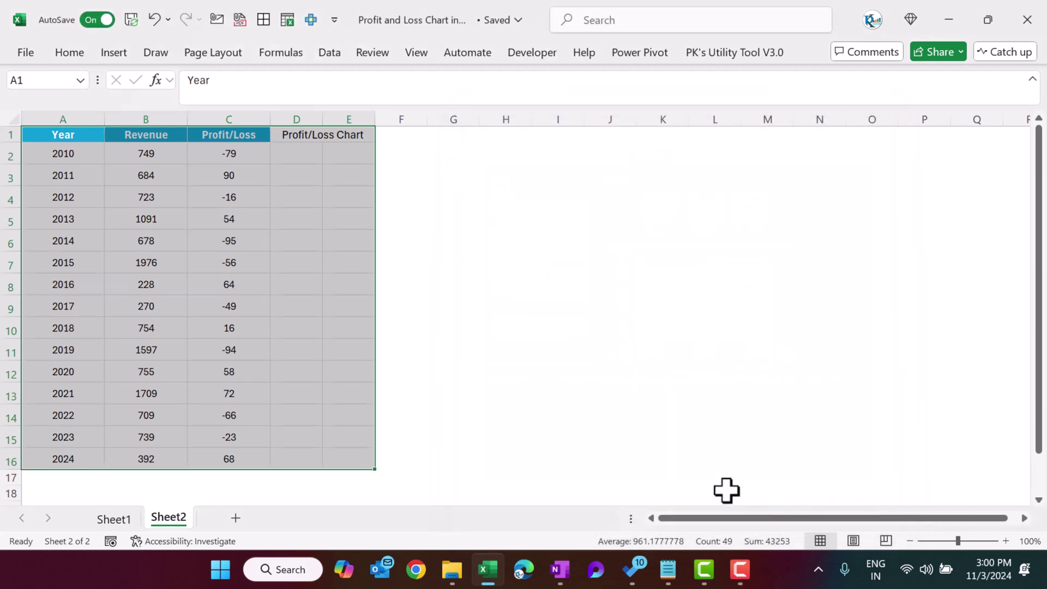
click(276, 248)
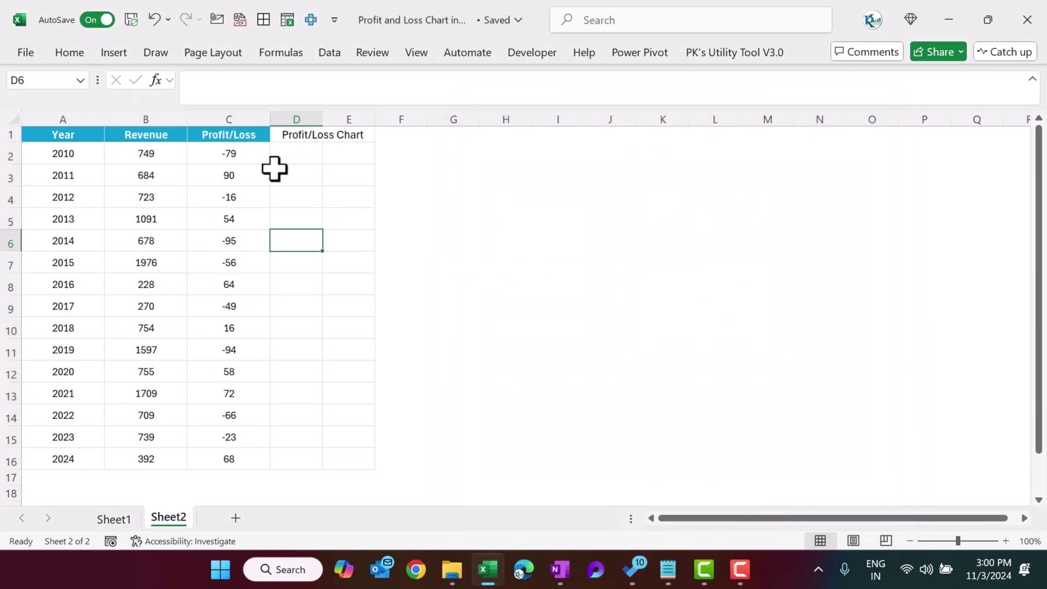
- Make the header row taller and copy C1's header formatting with Format Painter
drag(11, 143, 11, 149)
click(215, 136)
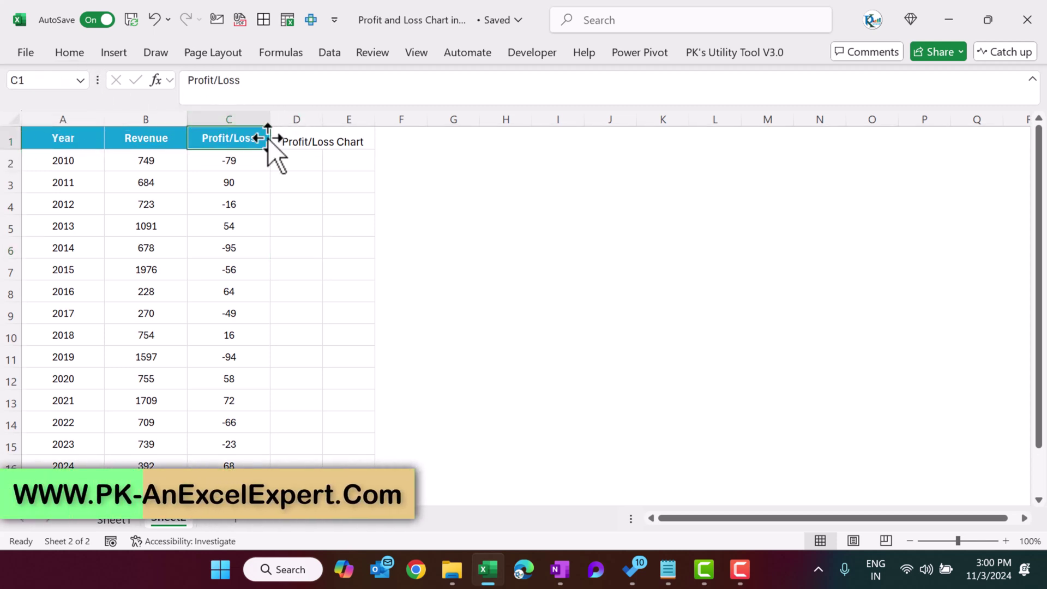
click(77, 54)
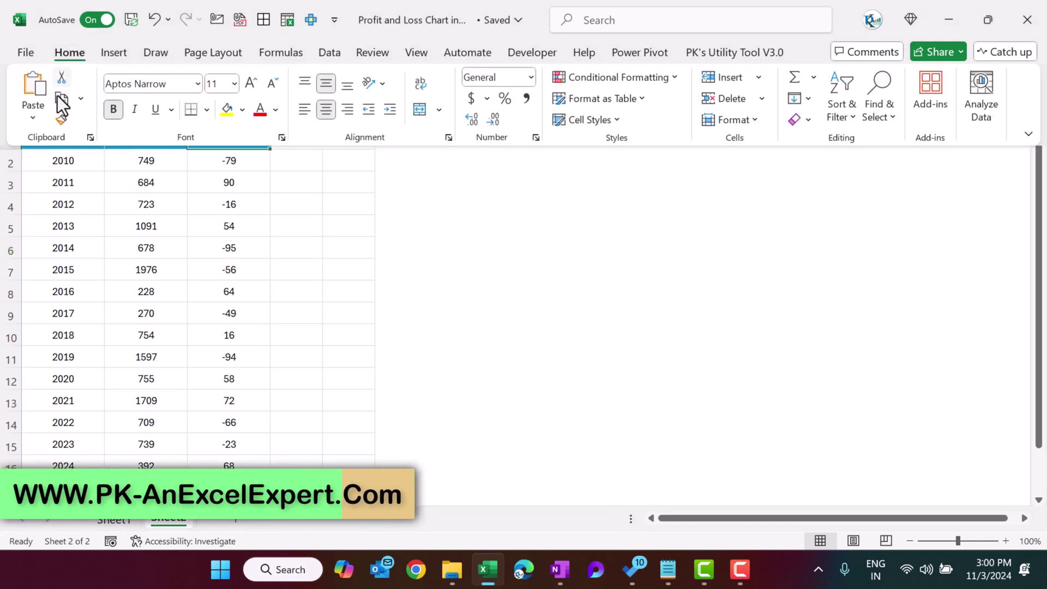
click(61, 120)
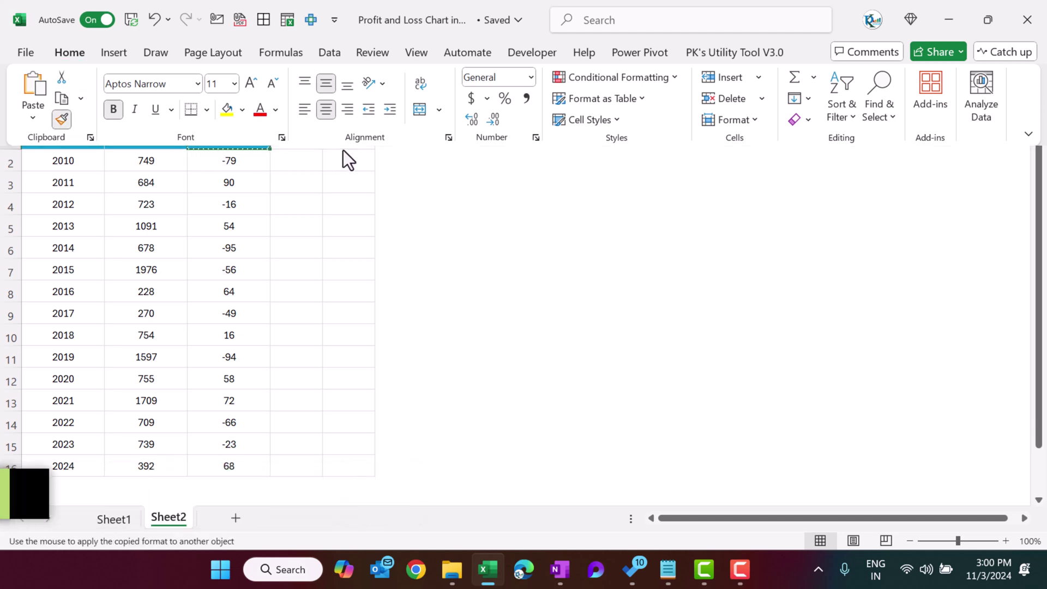
- Apply C1's blue header format to D1:E1 and merge-centre the heading
drag(298, 141, 339, 142)
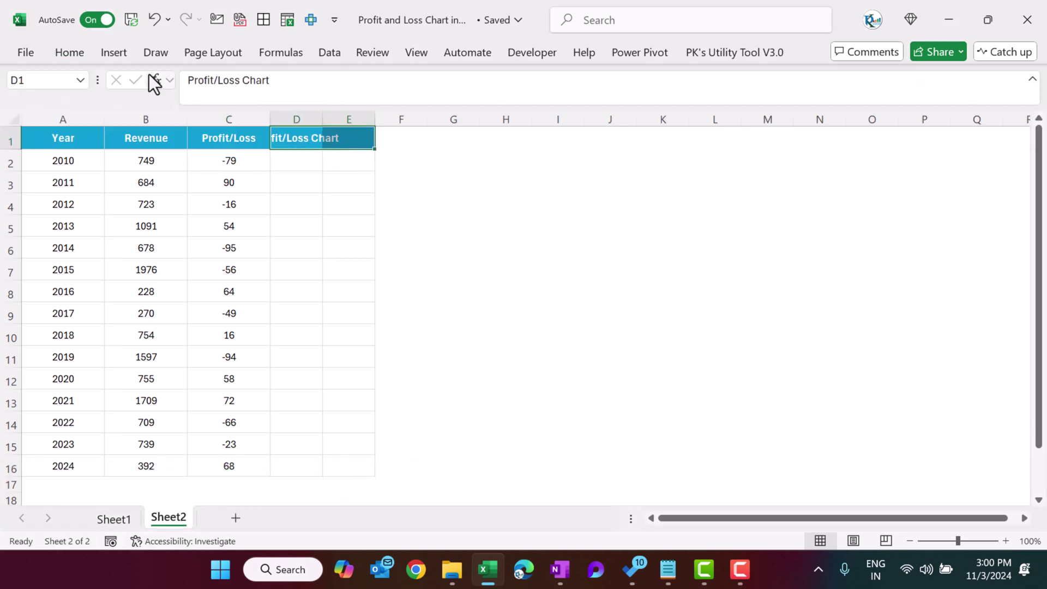
click(84, 54)
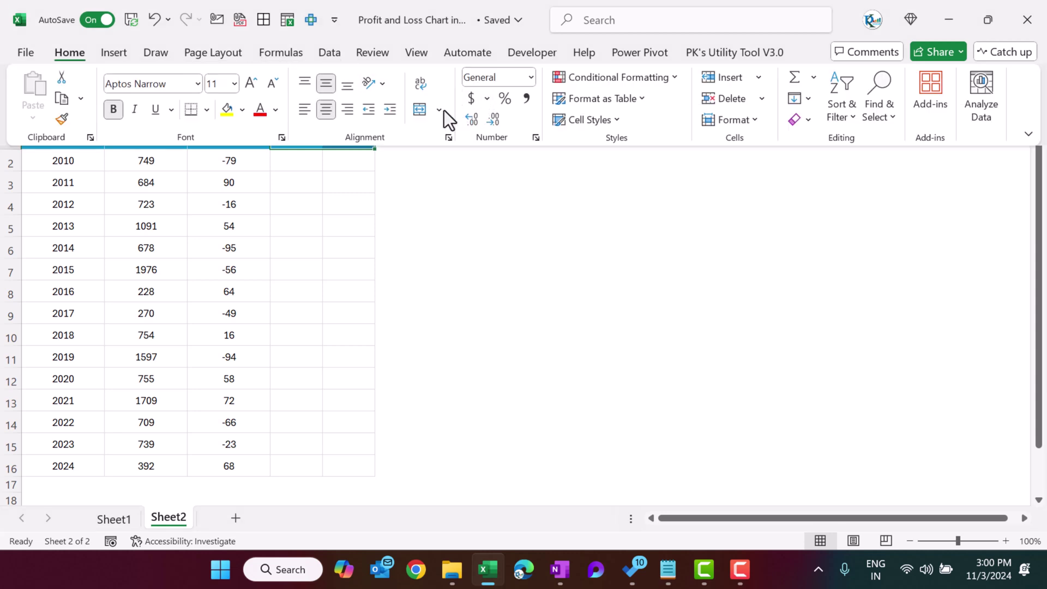
click(411, 112)
click(415, 161)
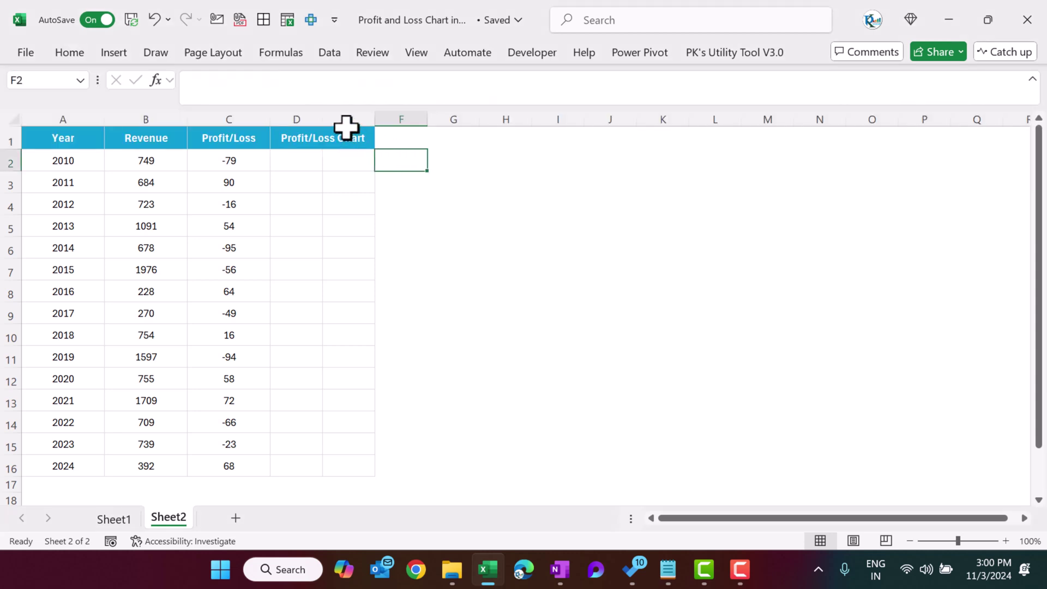
- Widen columns D and E and remove the vertical border inside D2:E16
drag(306, 116, 425, 120)
click(433, 157)
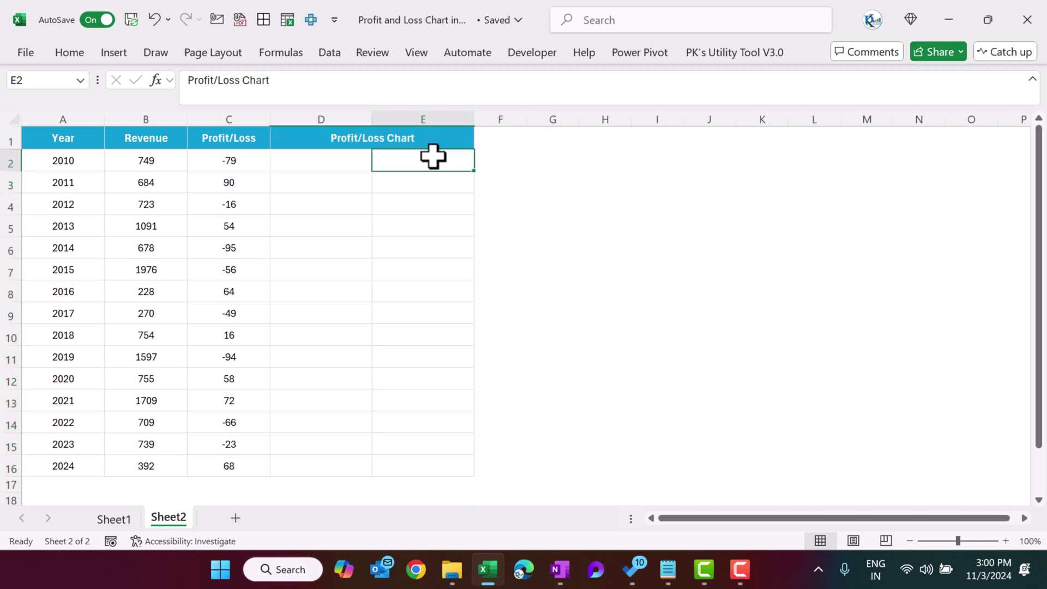
drag(334, 162, 431, 463)
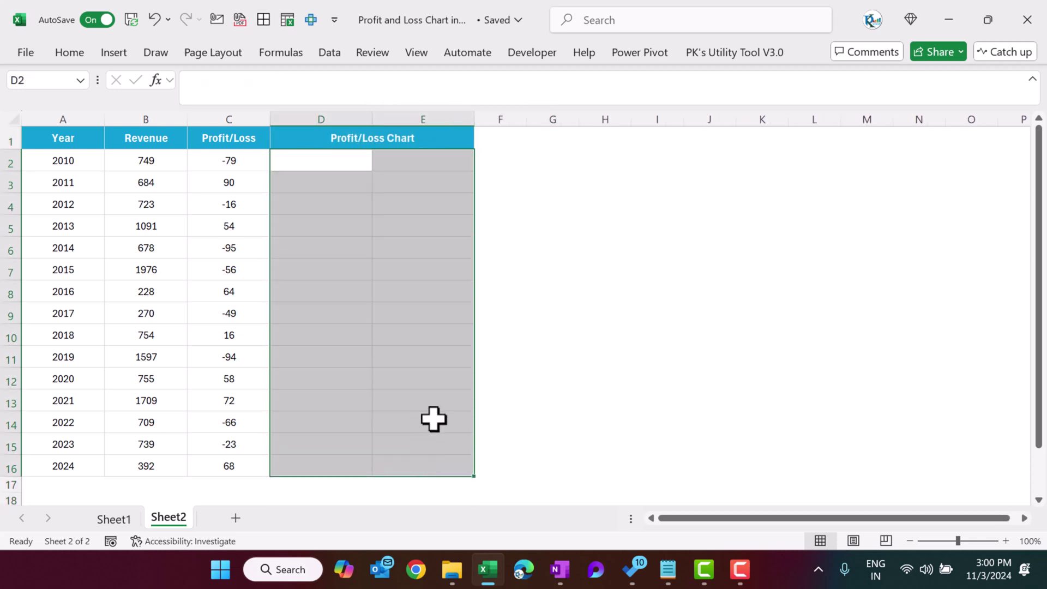
key(ctrl+1)
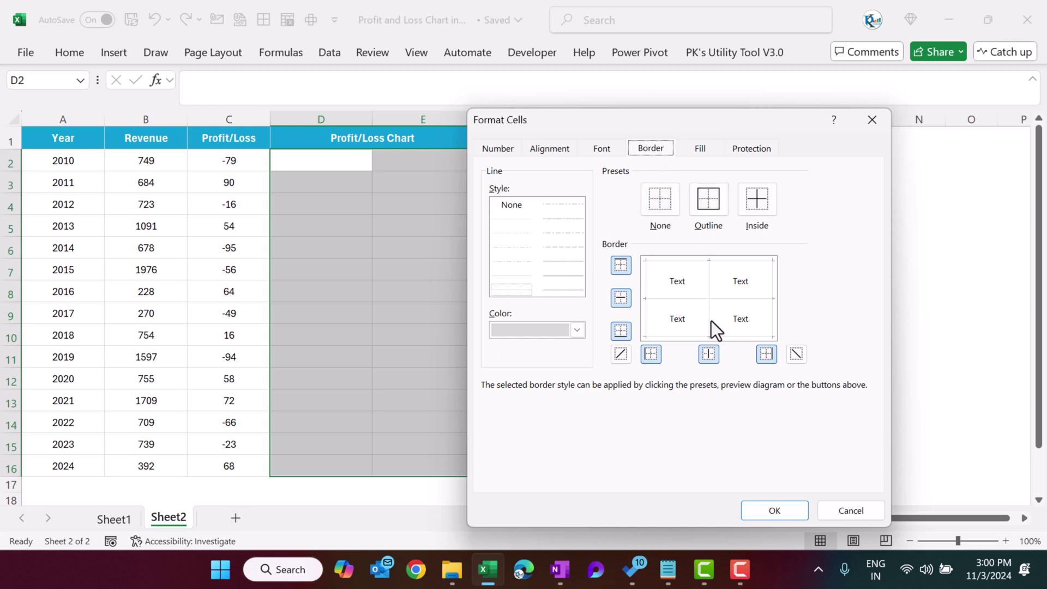
click(709, 276)
click(775, 510)
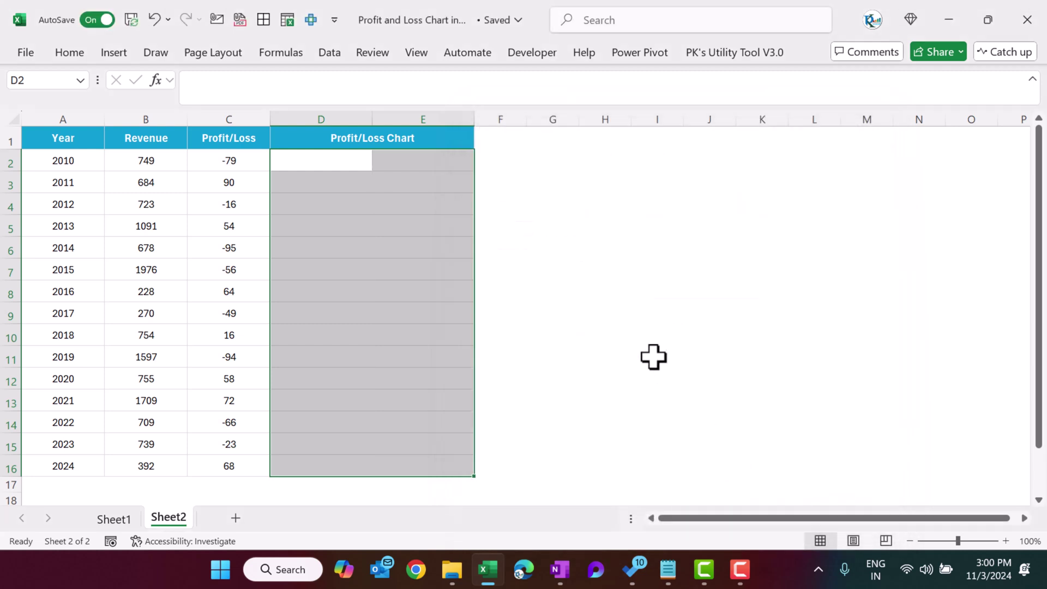
click(653, 355)
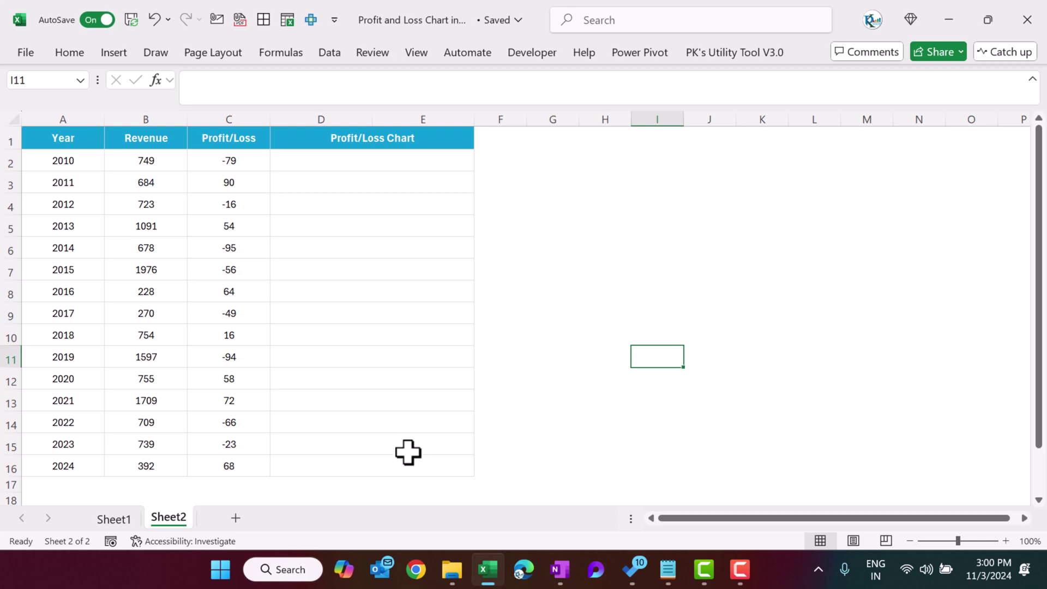
- Enter =IF(C2<0,ABS(C2),"") in D2, showing 79 for the 2010 loss
click(307, 164)
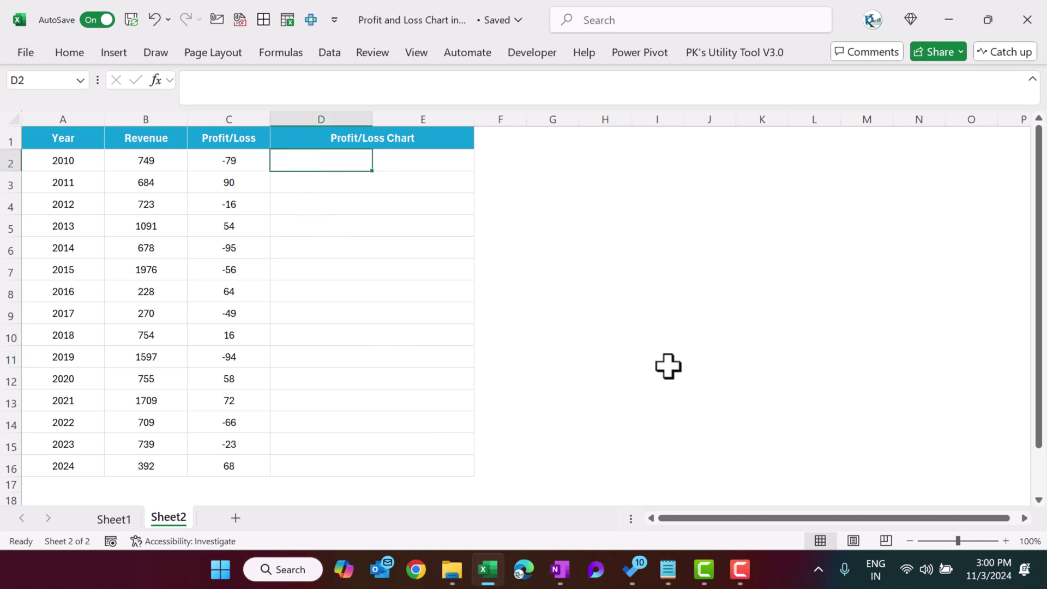
text(=IF()
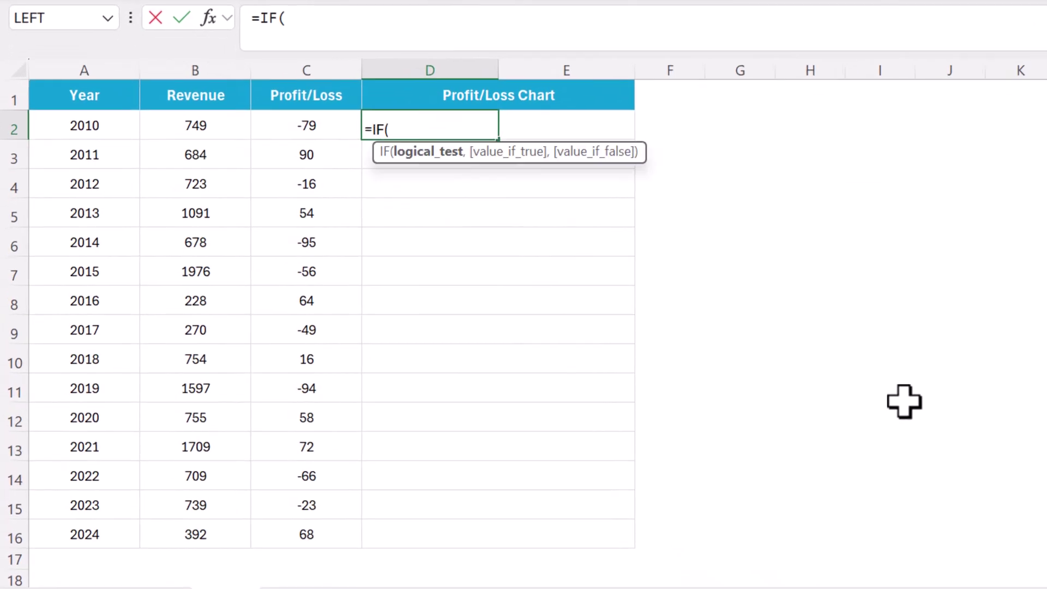
key(Left)
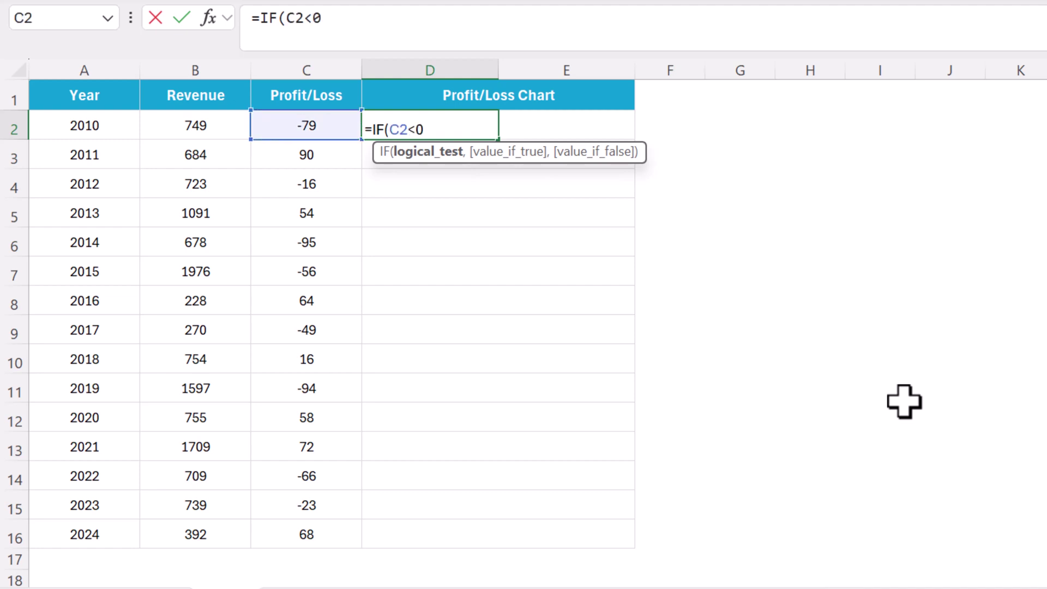
text(<0,ab)
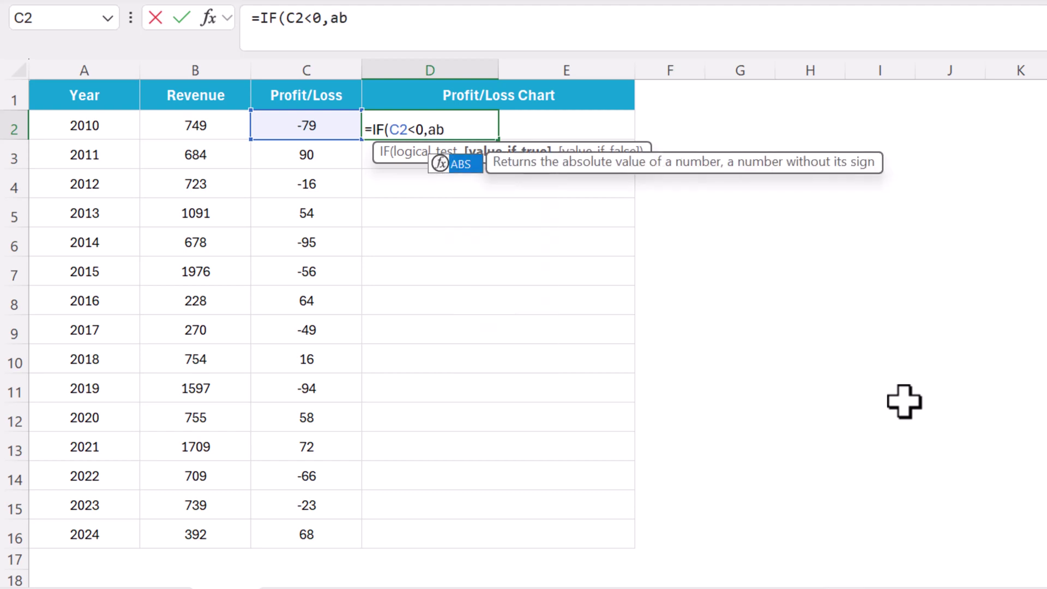
key(Tab)
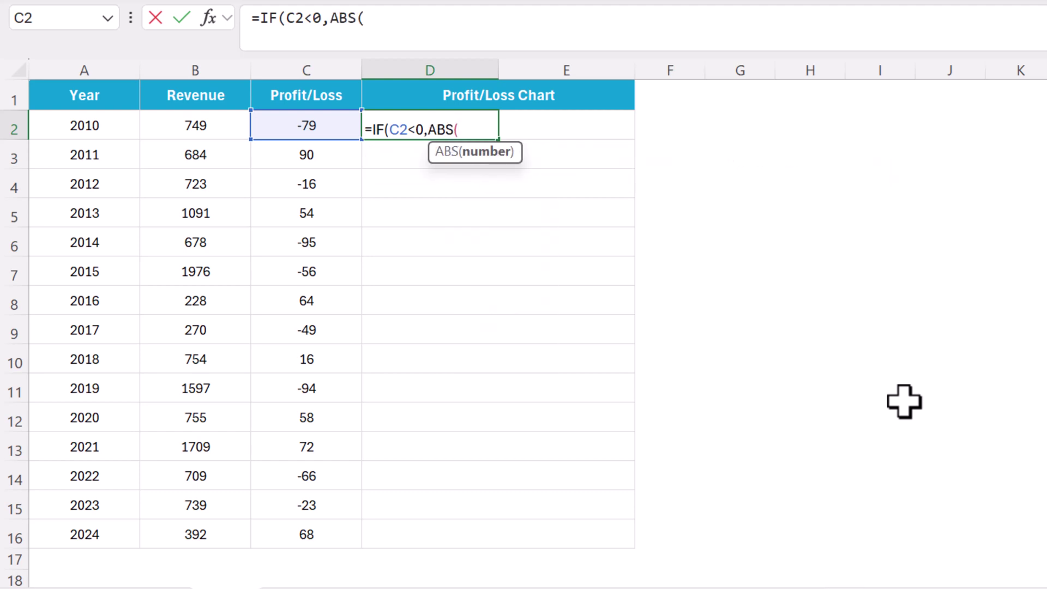
key(Left)
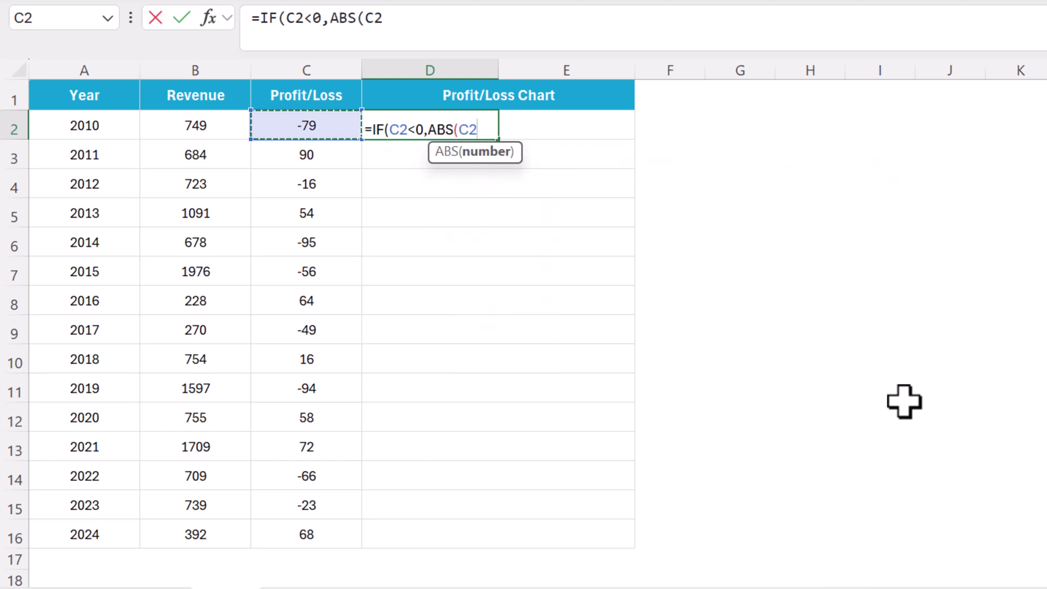
text())
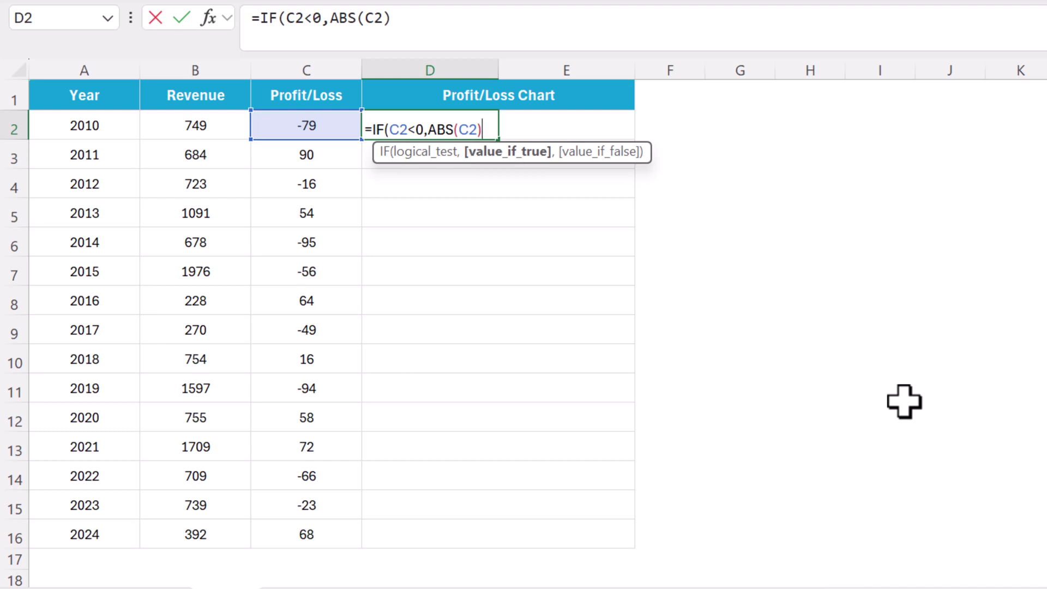
text(,)
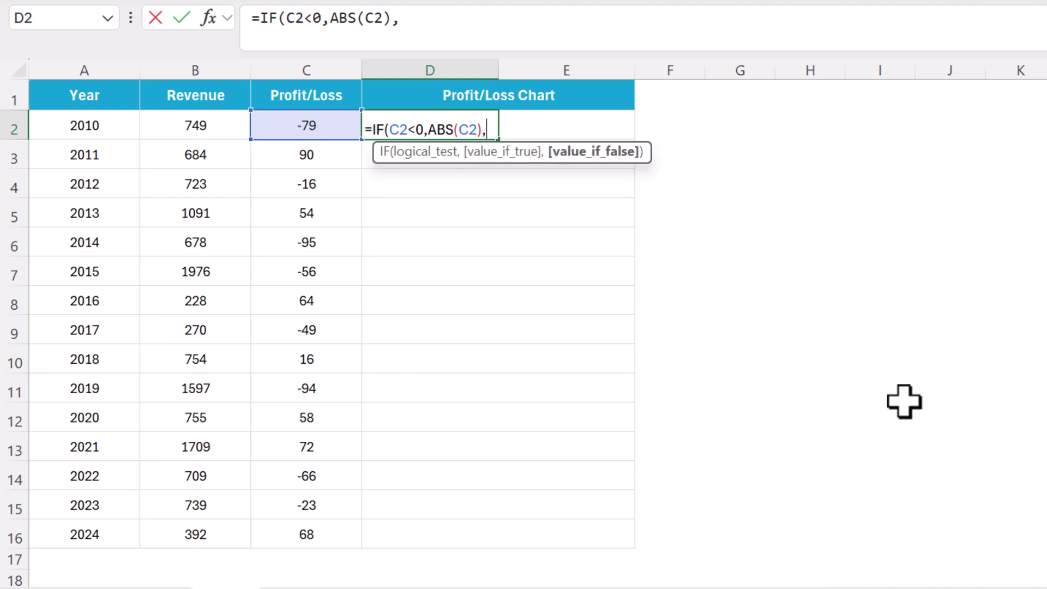
text(""))
key(Return)
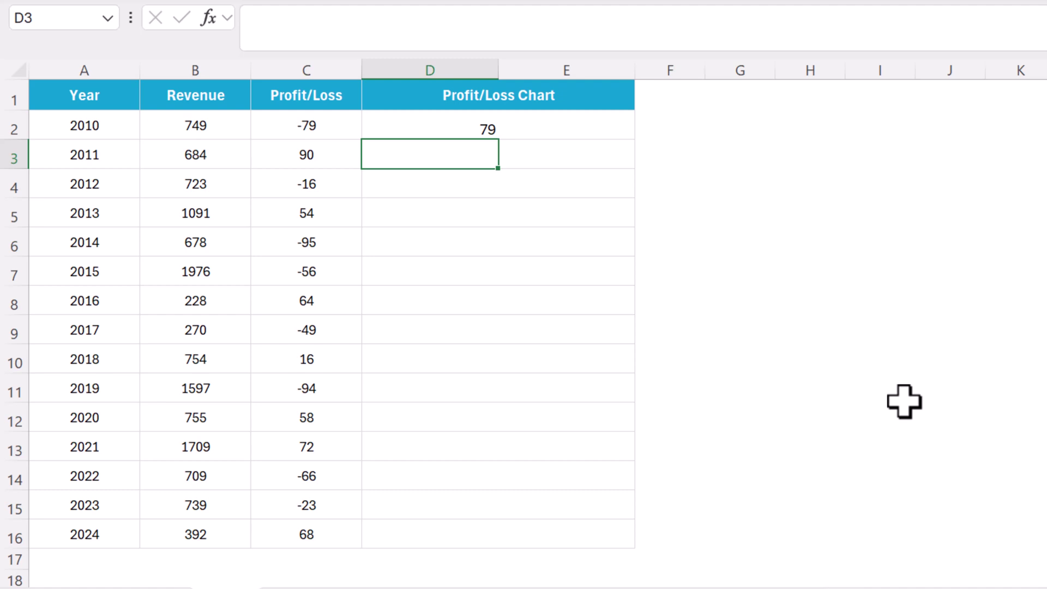
key(Up)
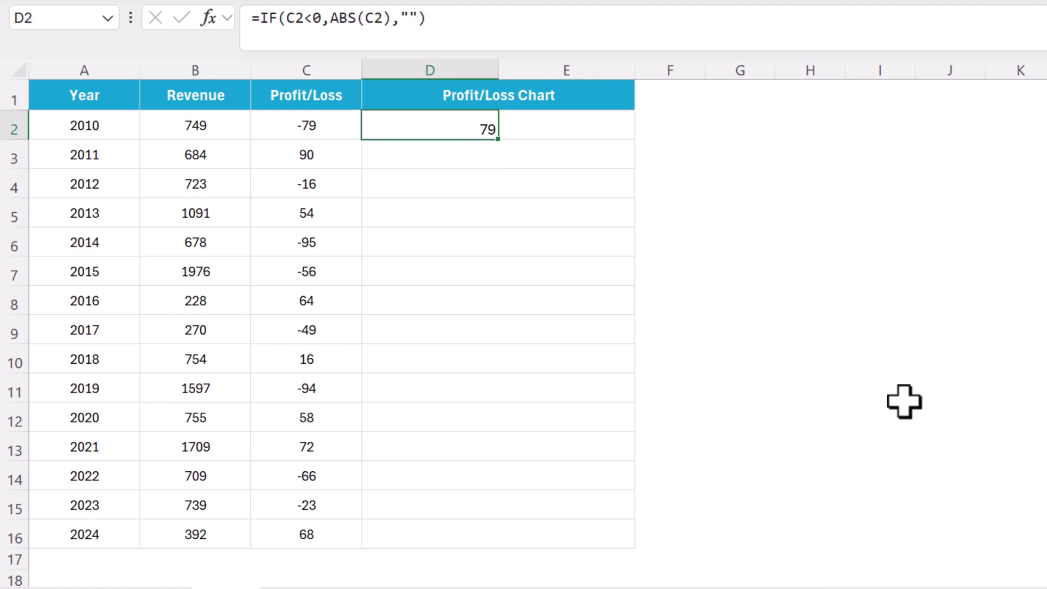
- Enter =IF(C2>0,C2,"") in E2 to show profits
key(Right)
text(=if)
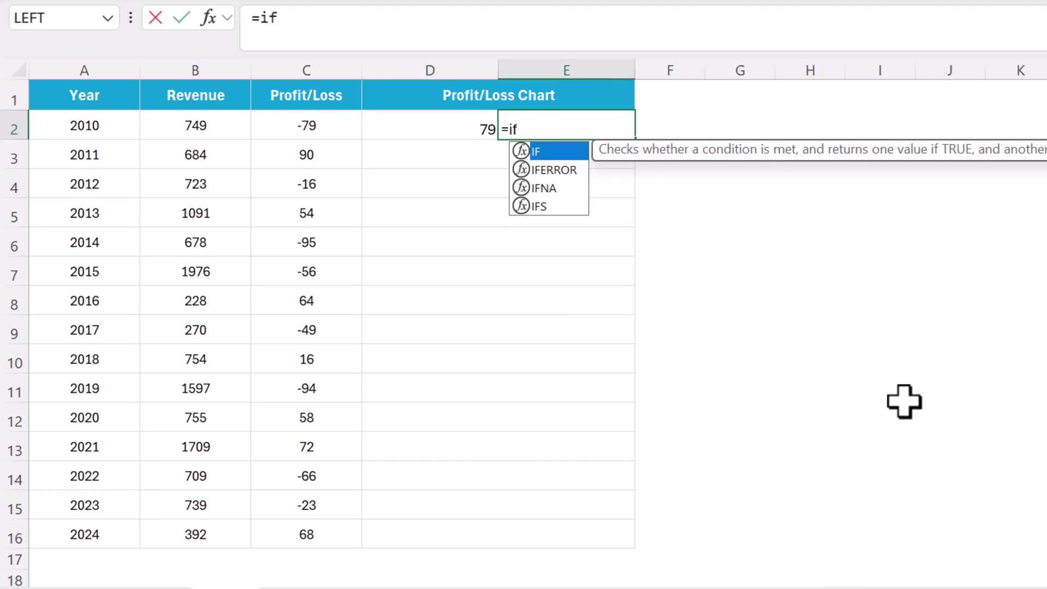
key(Tab)
key(Left)
key(Left)
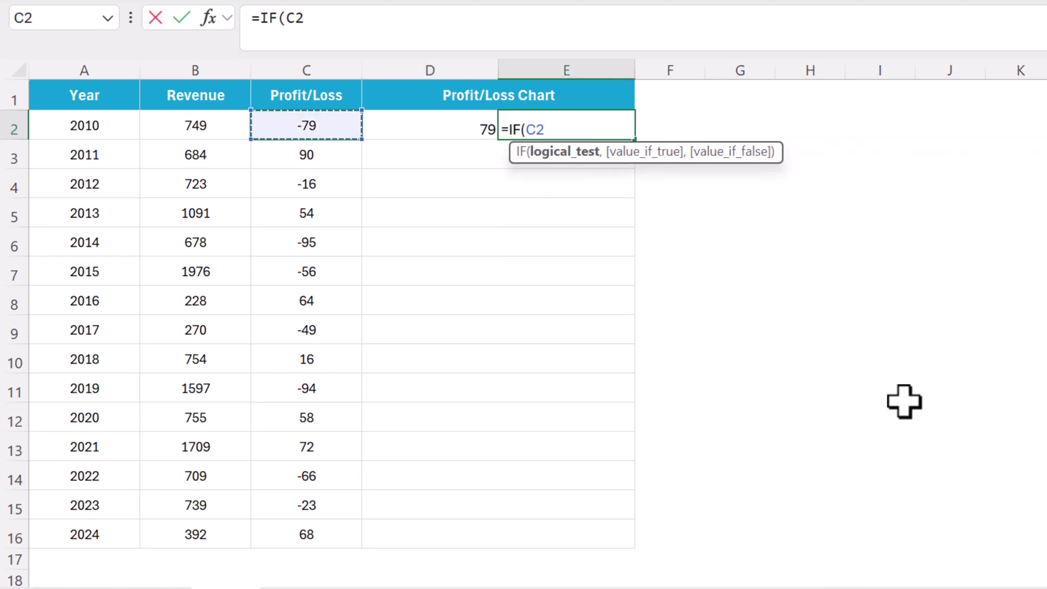
text(>0,)
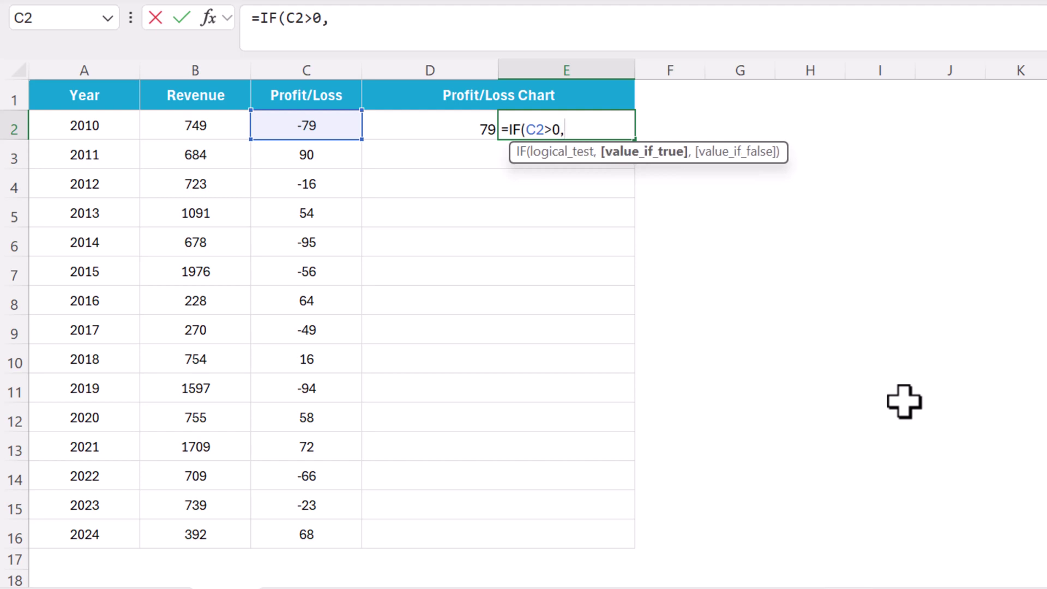
key(Left)
key(Left)
text(,)
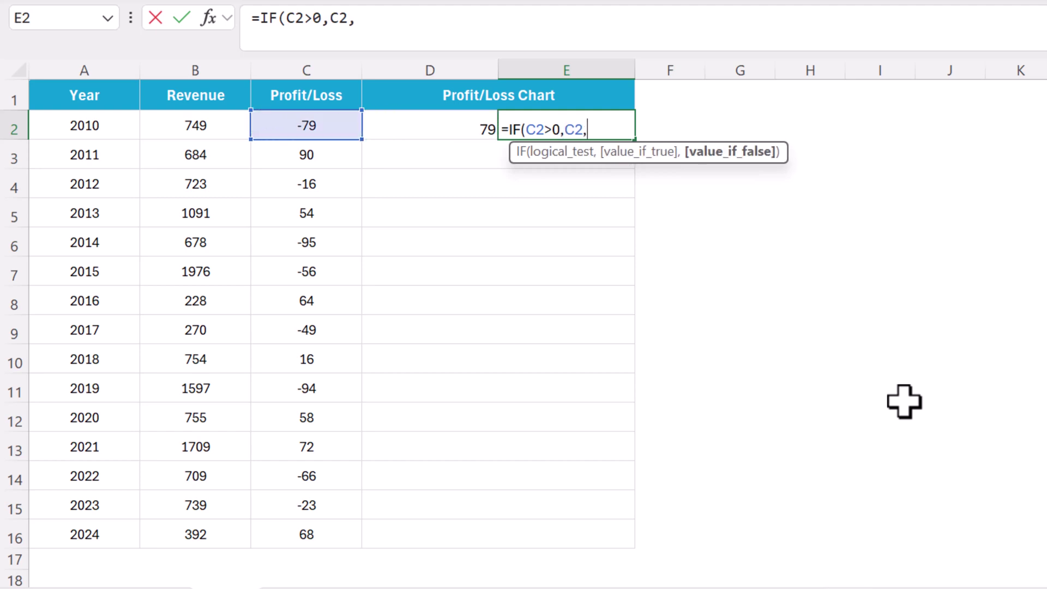
text(""))
key(Return)
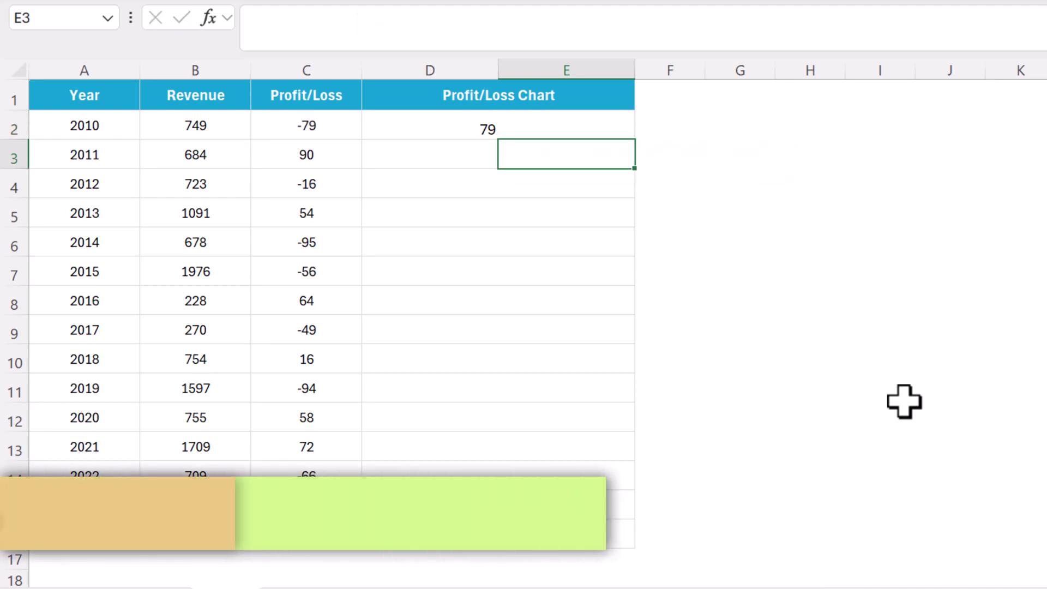
- Fill the D2:E2 formulas down through row 16 with Ctrl+D
key(Left)
key(Left)
key(ctrl+Down)
key(Right)
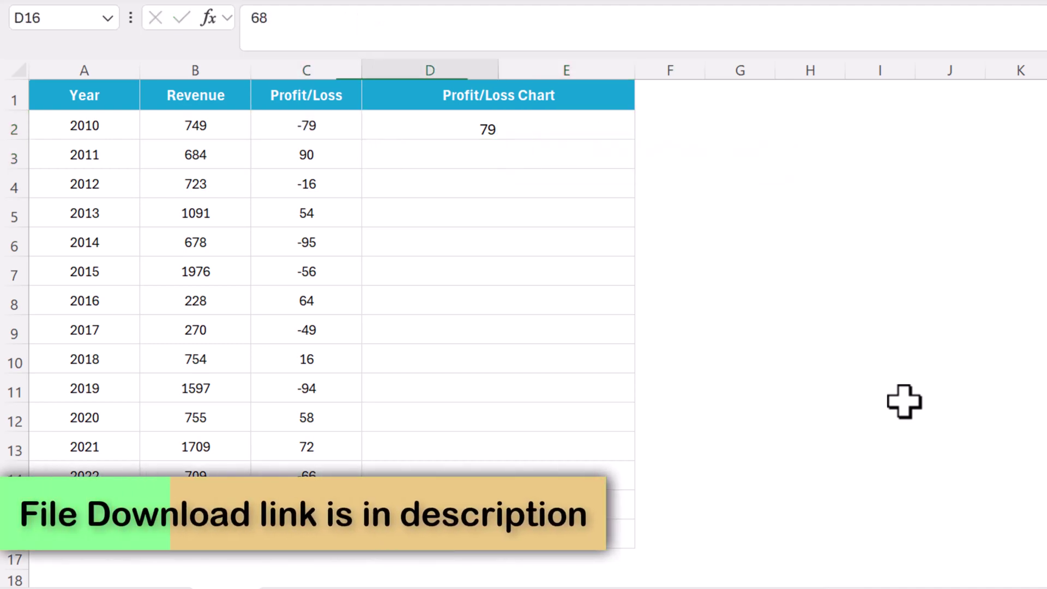
key(shift+Right)
key(ctrl+shift+Up)
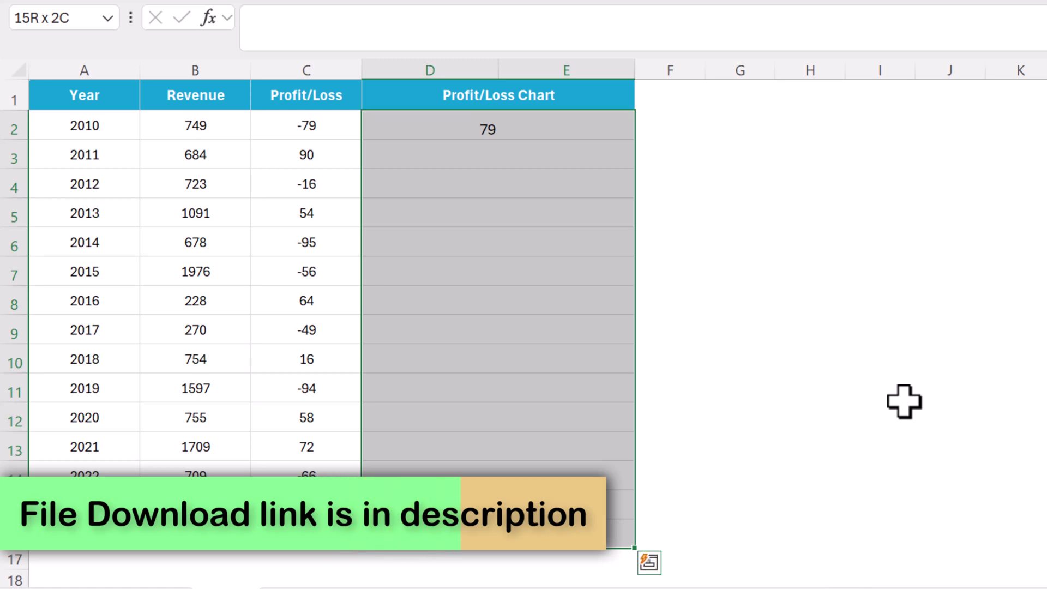
key(ctrl+d)
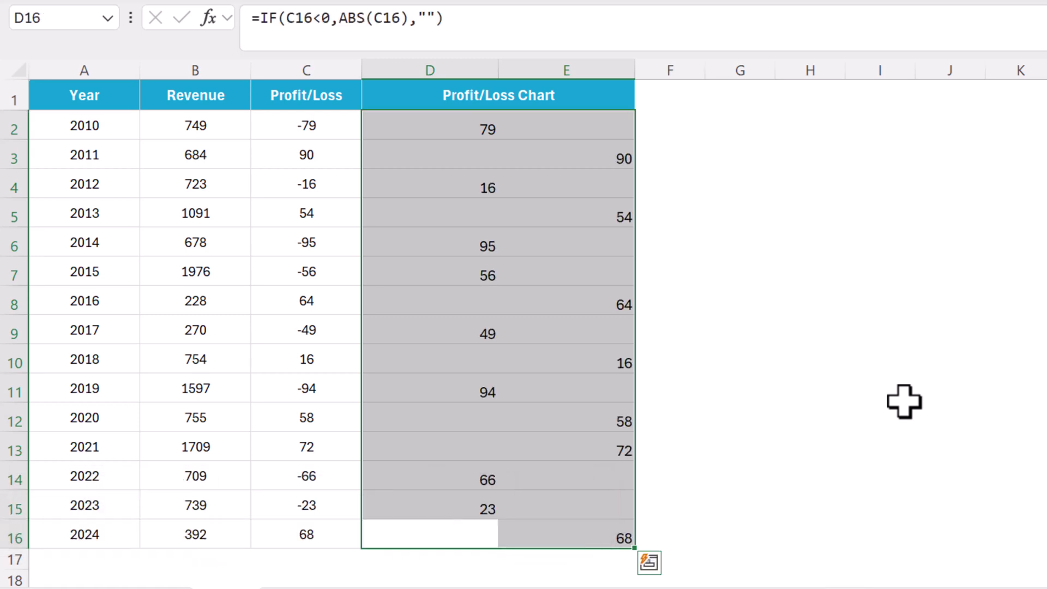
- Enter =MAX(D2:E16) in H1, which returns 95
click(818, 90)
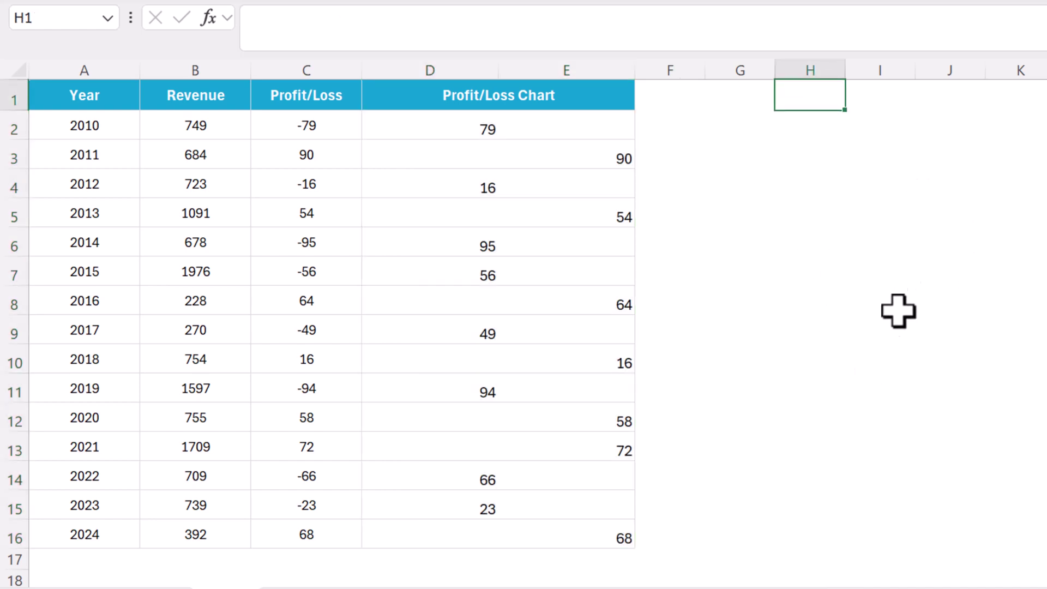
text(=max)
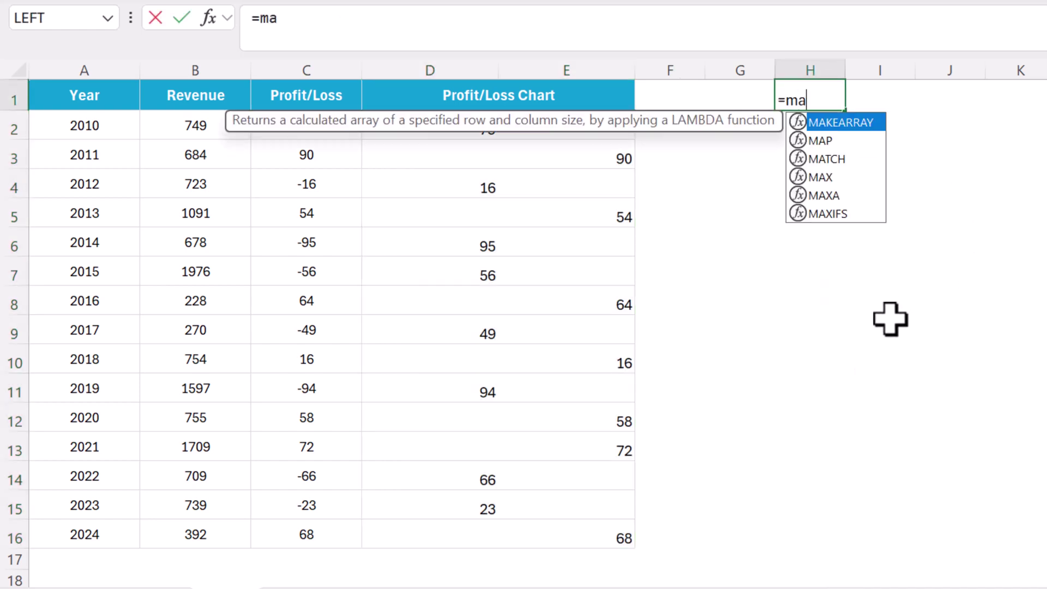
key(Tab)
key(Left)
key(Left)
key(Left)
key(Down)
key(Left)
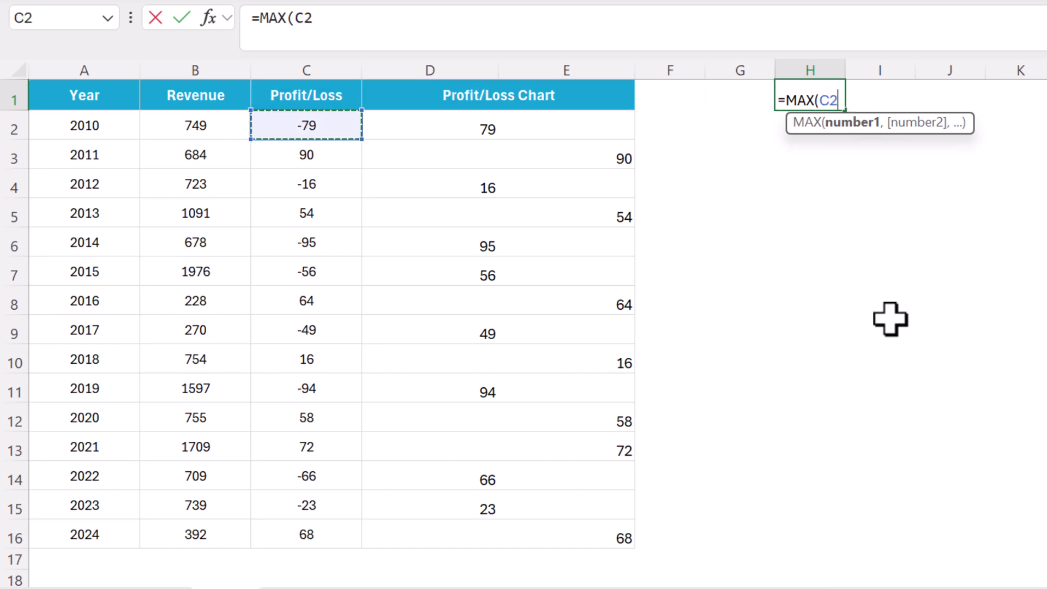
key(Right)
key(shift+Right)
key(ctrl+shift+Down)
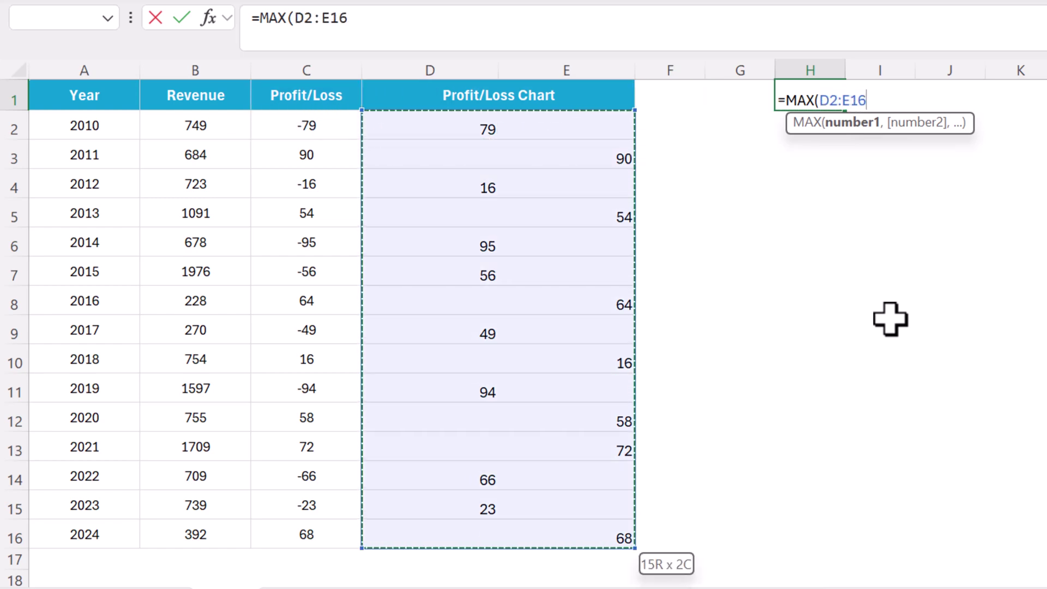
key(Return)
key(Up)
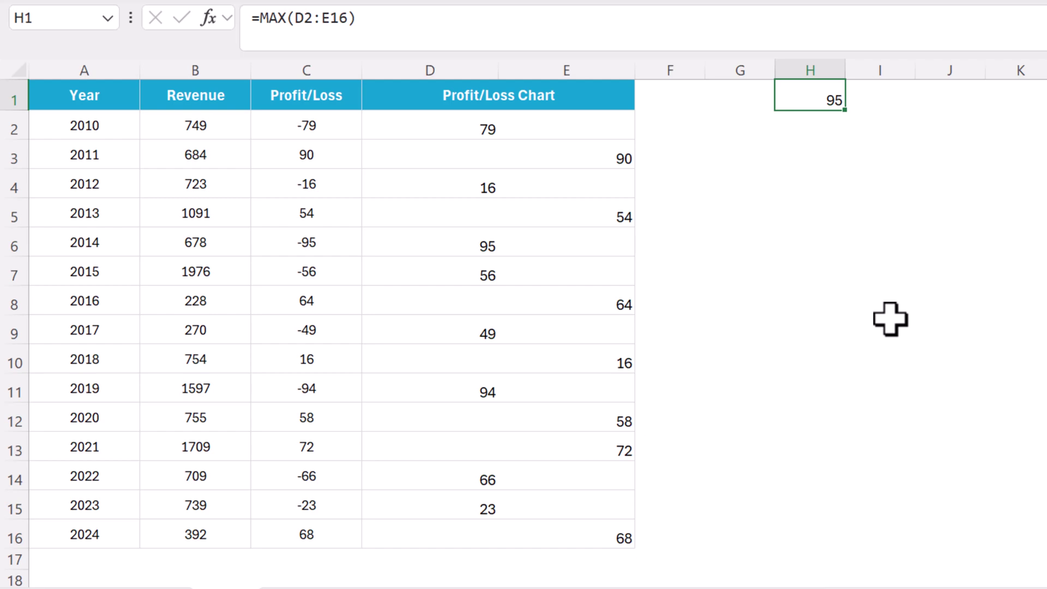
drag(437, 135, 455, 534)
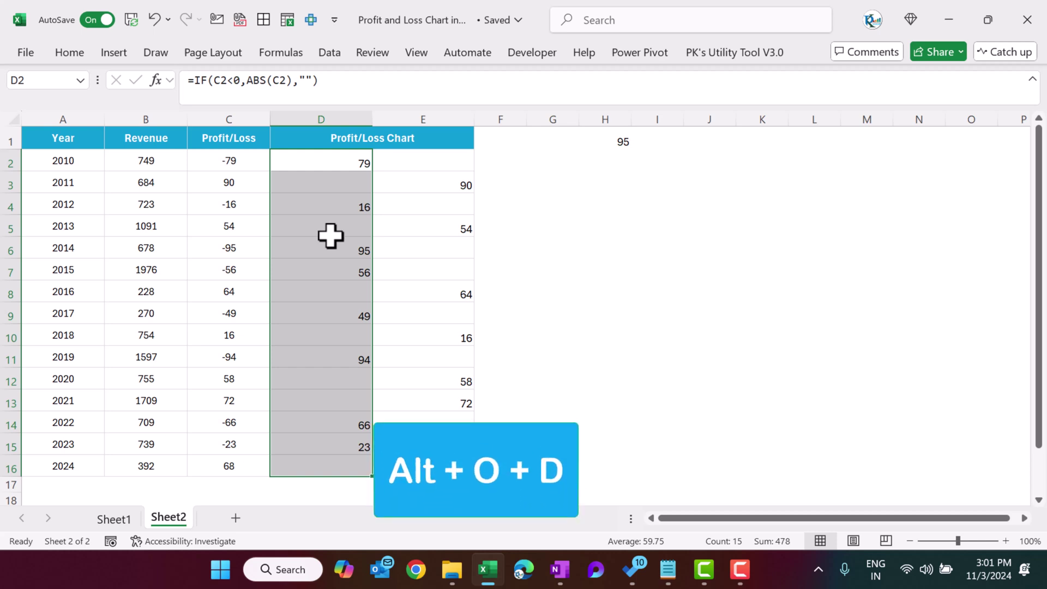
- Start a new conditional formatting rule for D2:D16 using the Data Bar style
key(alt+o)
key(d)
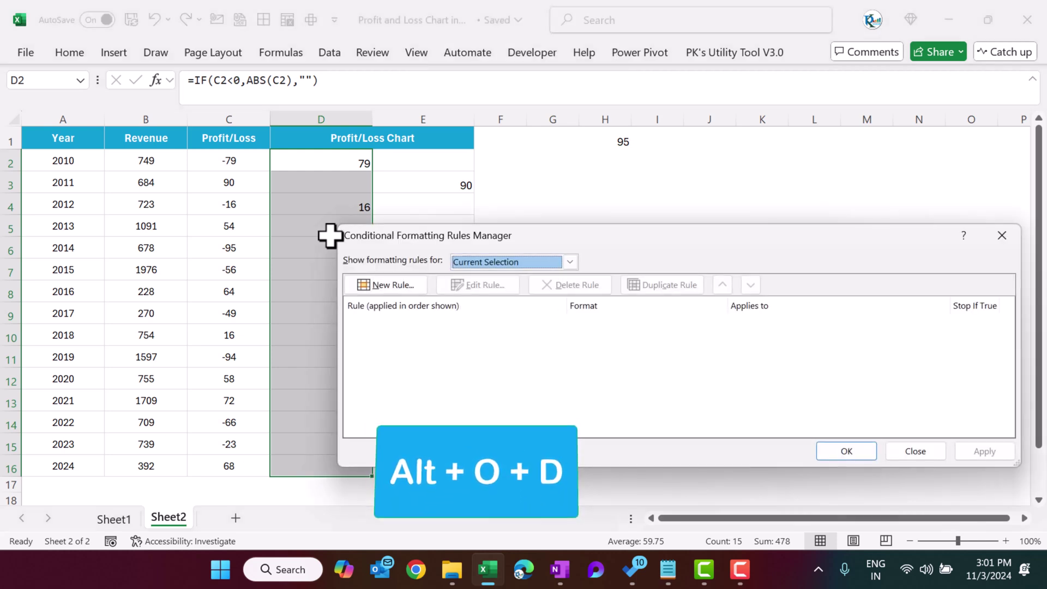
drag(398, 236, 365, 220)
click(362, 270)
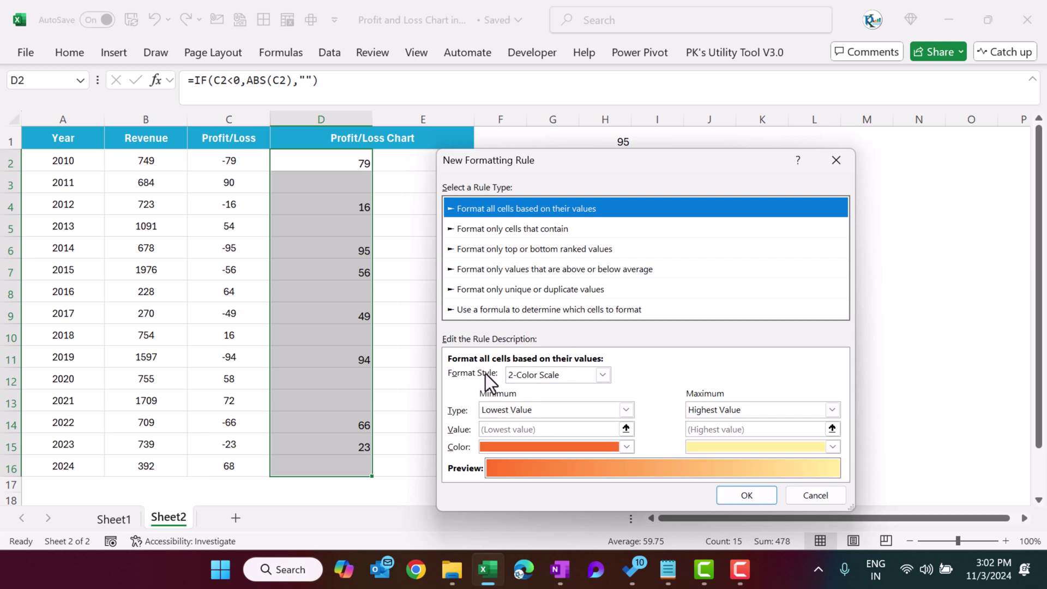
click(602, 375)
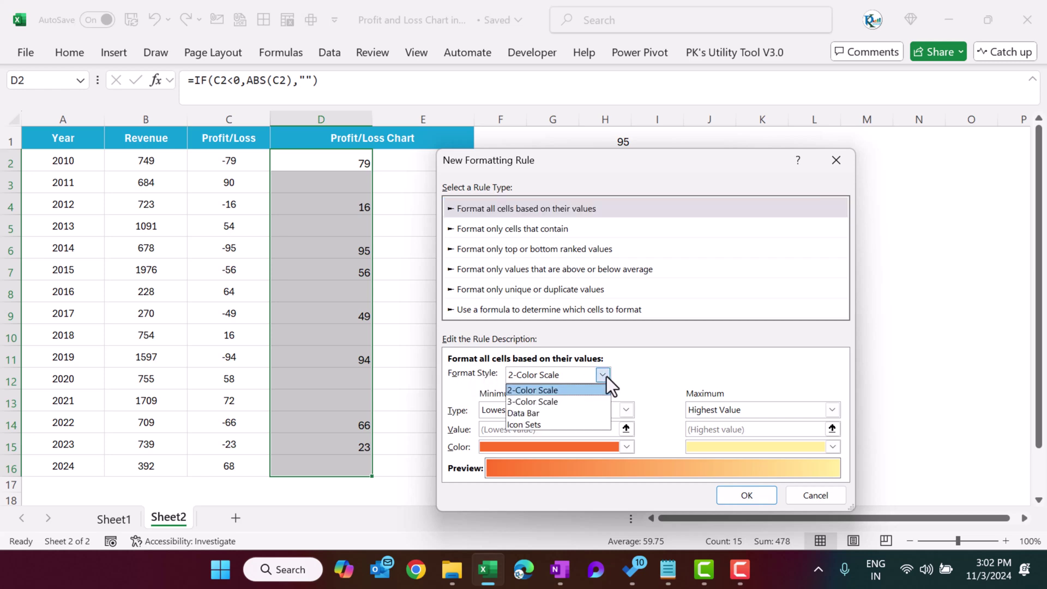
click(553, 413)
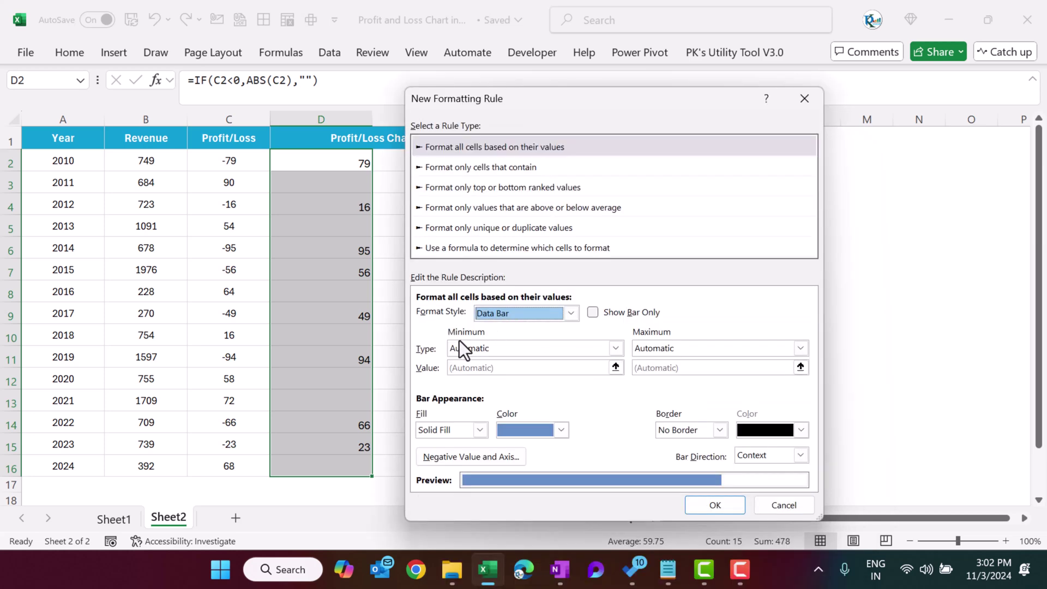
- Set the bar minimum to Number 0 and the maximum to Number =$H$1
click(615, 349)
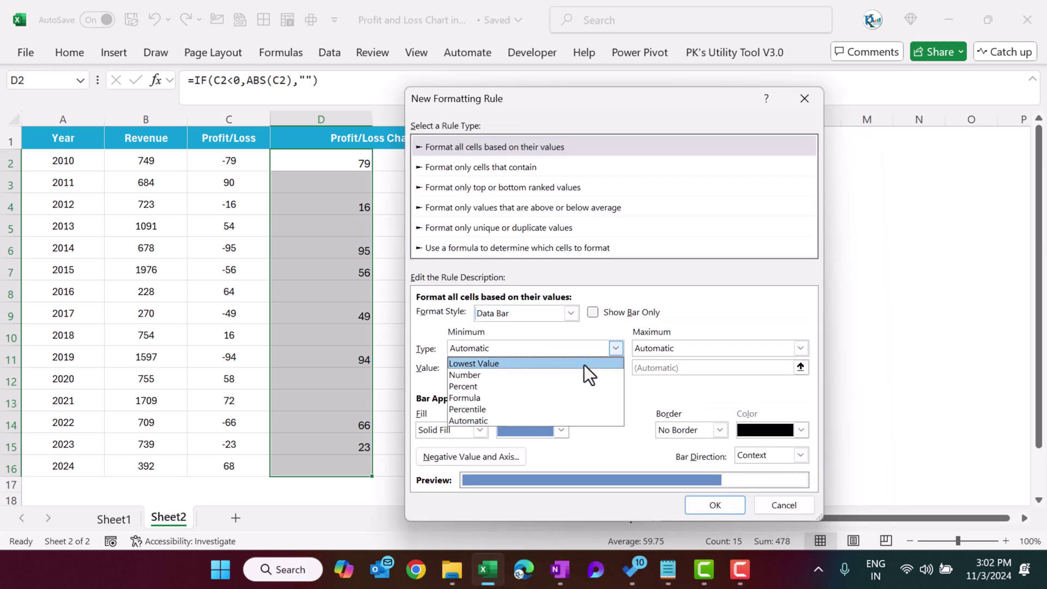
click(542, 378)
click(800, 348)
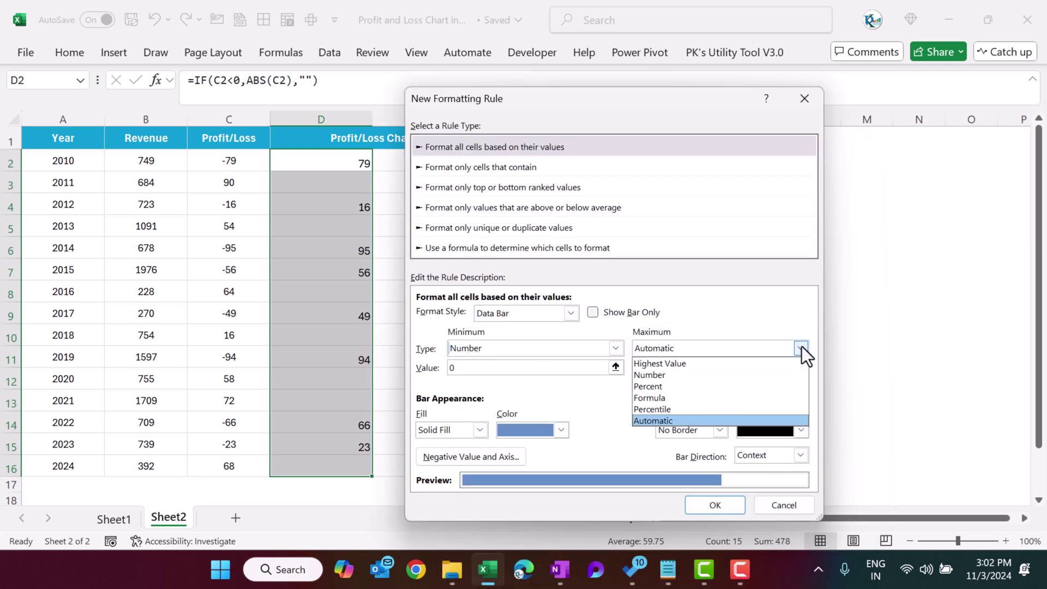
click(725, 378)
click(473, 368)
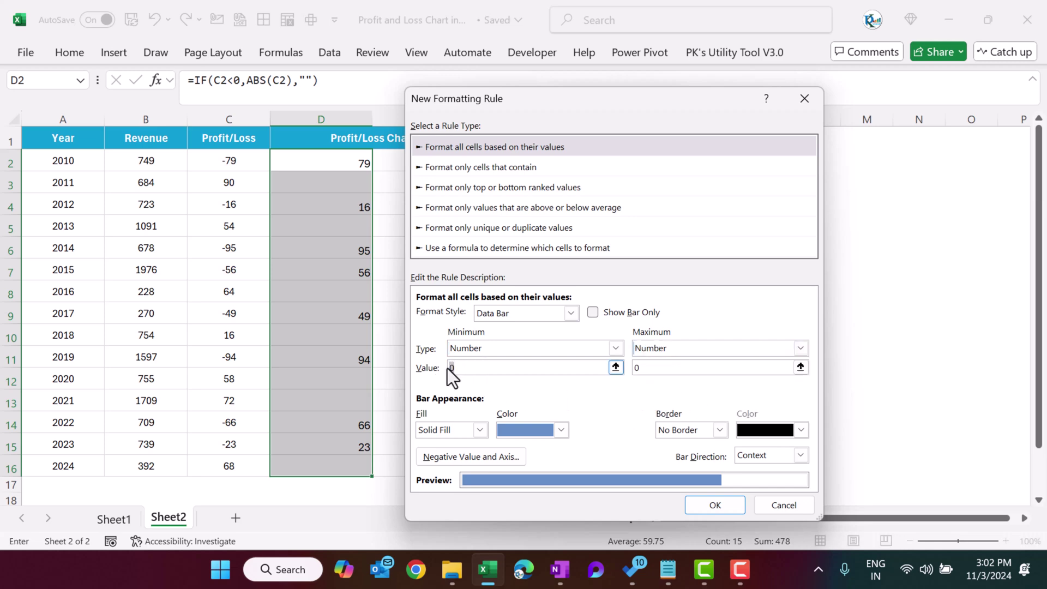
click(657, 368)
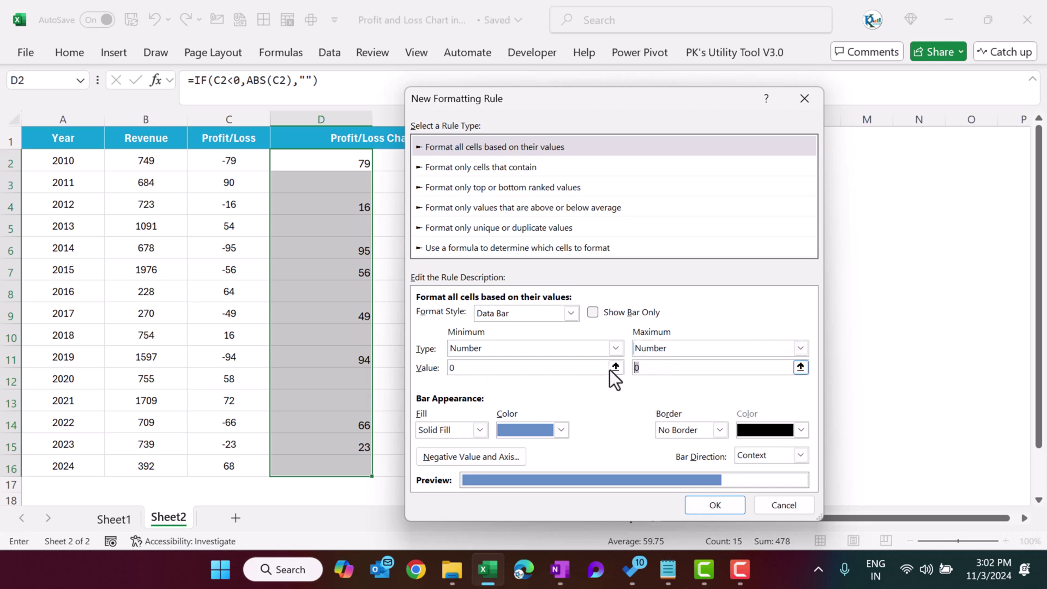
click(799, 368)
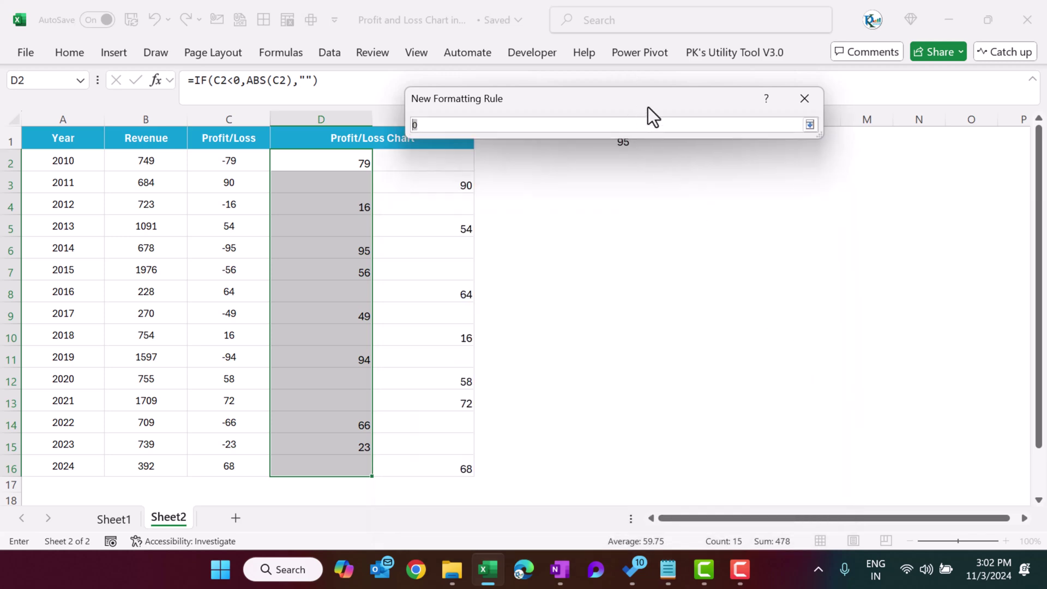
drag(653, 116, 678, 197)
click(627, 134)
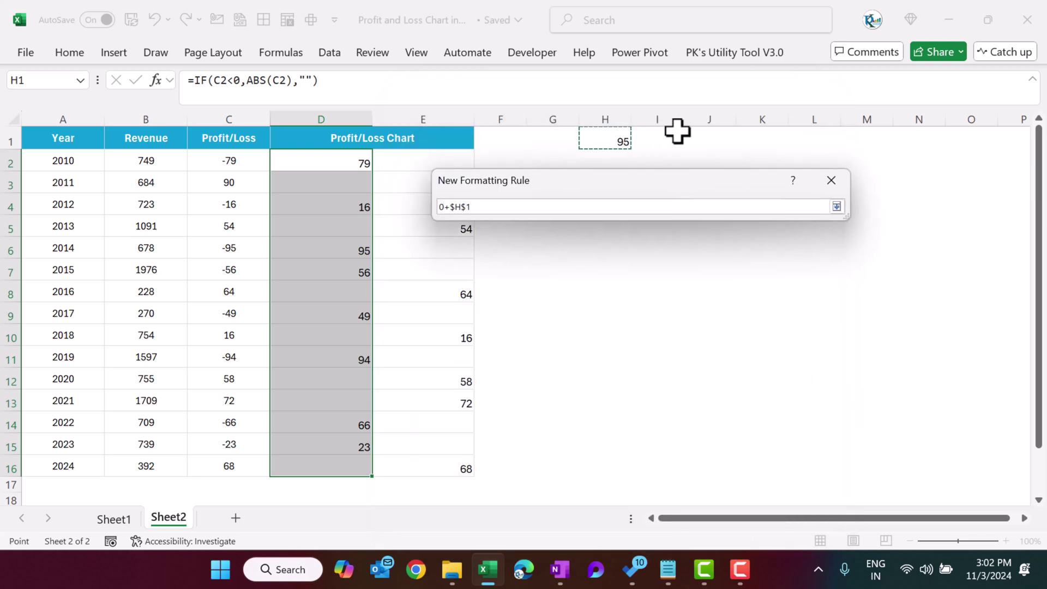
triple_click(519, 205)
key(BackSpace)
click(618, 136)
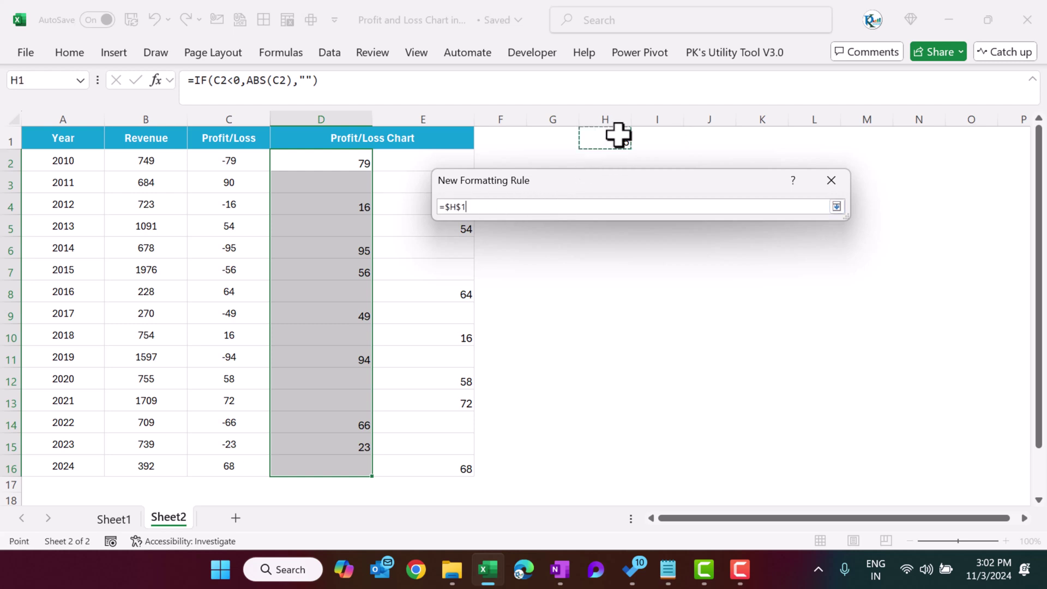
key(Return)
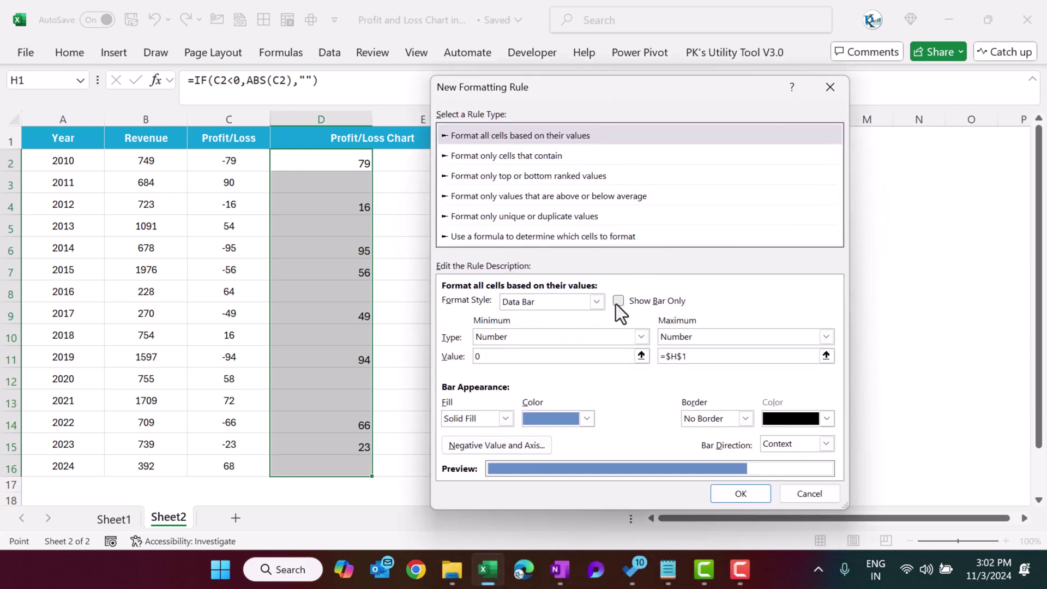
- Show bars only, with a red bar fill
click(620, 303)
click(588, 418)
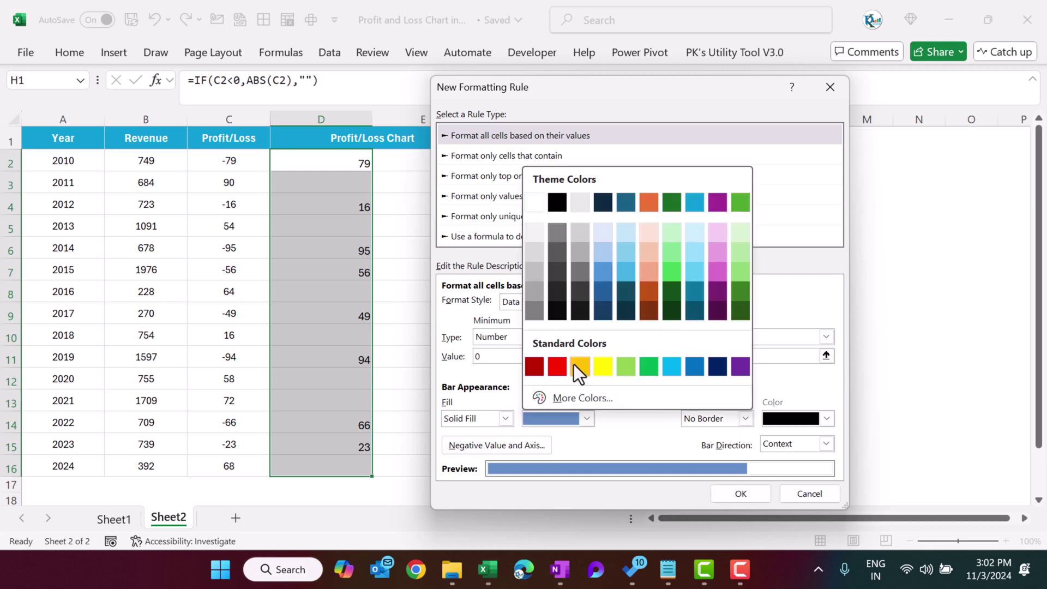
click(560, 363)
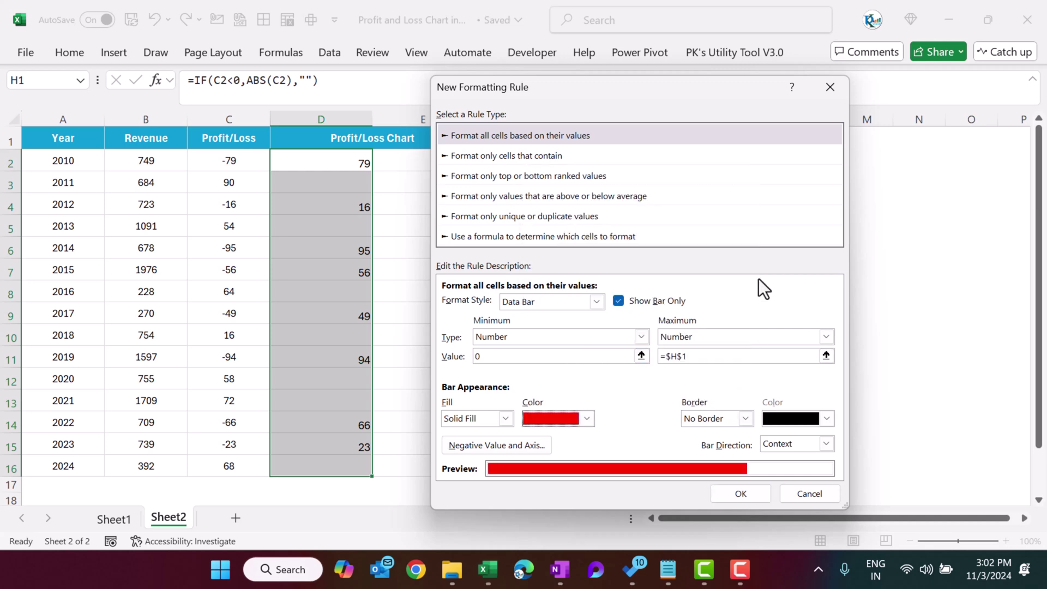
- Save the new red data bar rule and apply it to column D
click(741, 493)
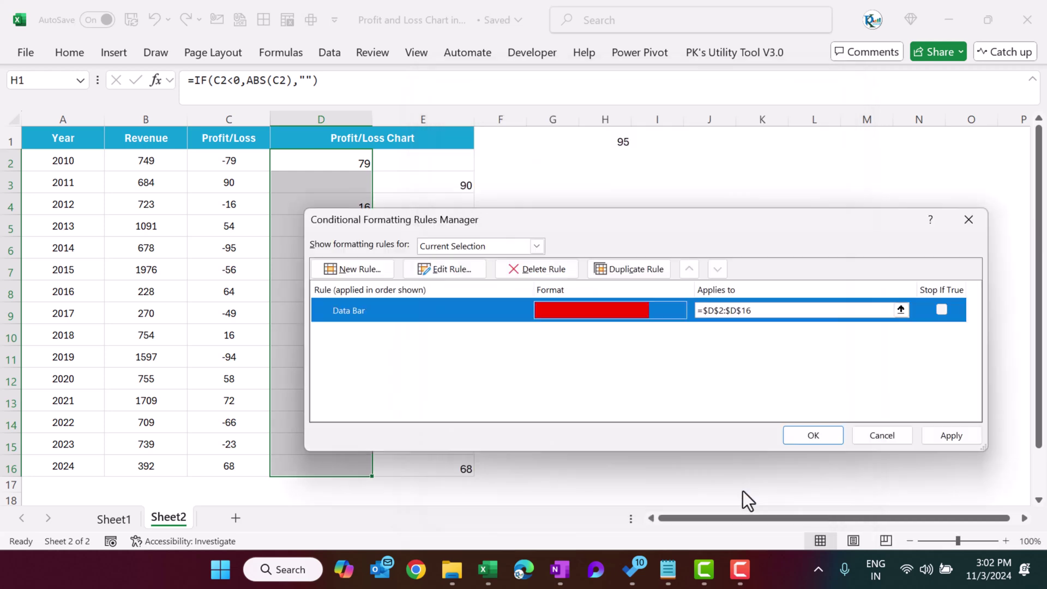
click(928, 436)
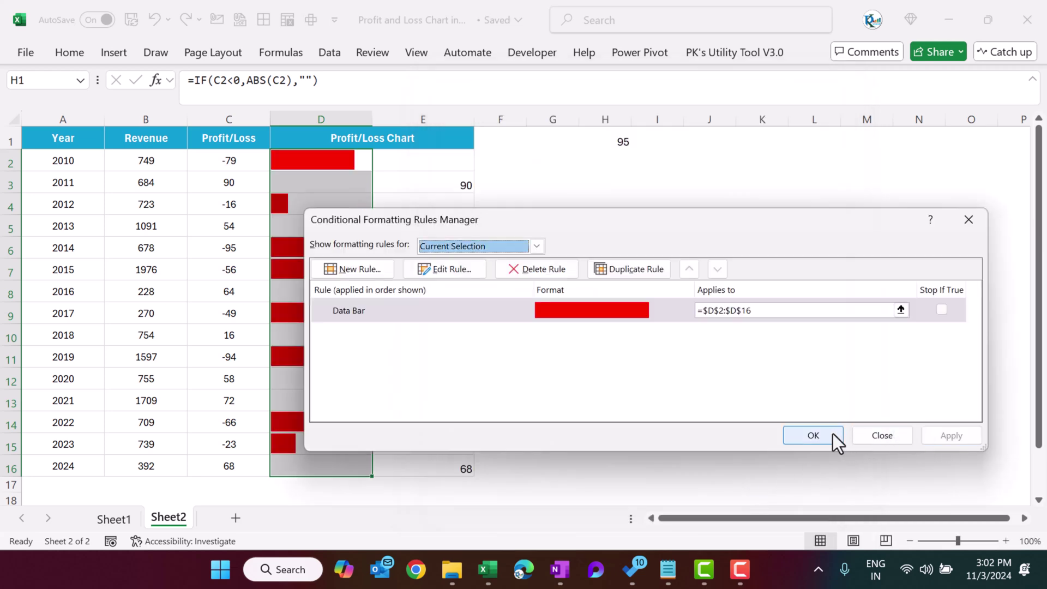
drag(417, 221, 522, 208)
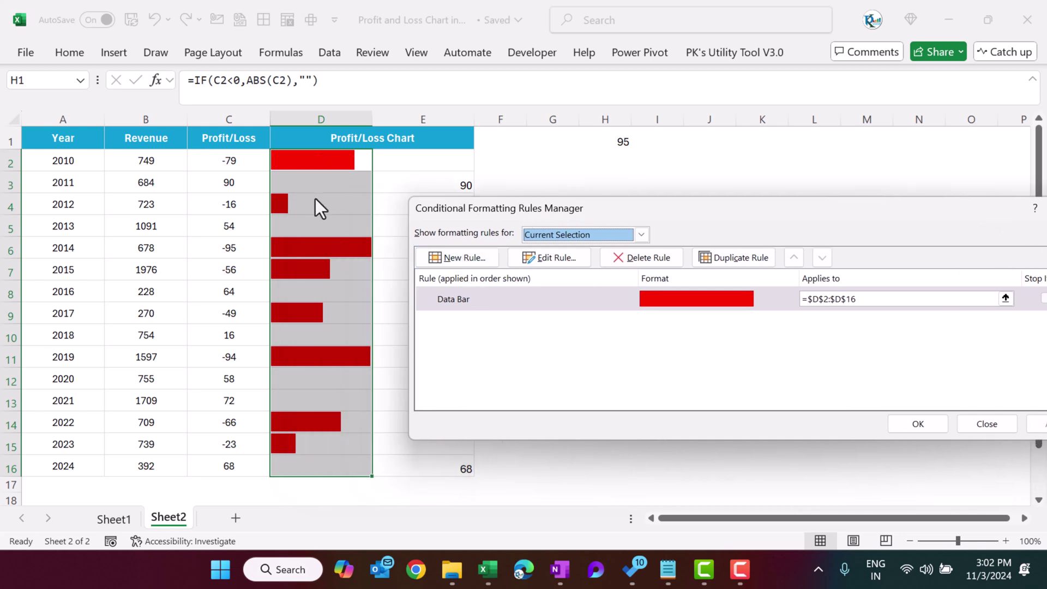
- Edit the column D data bar rule so its Bar Direction is Right-to-Left, then apply
click(551, 301)
click(552, 260)
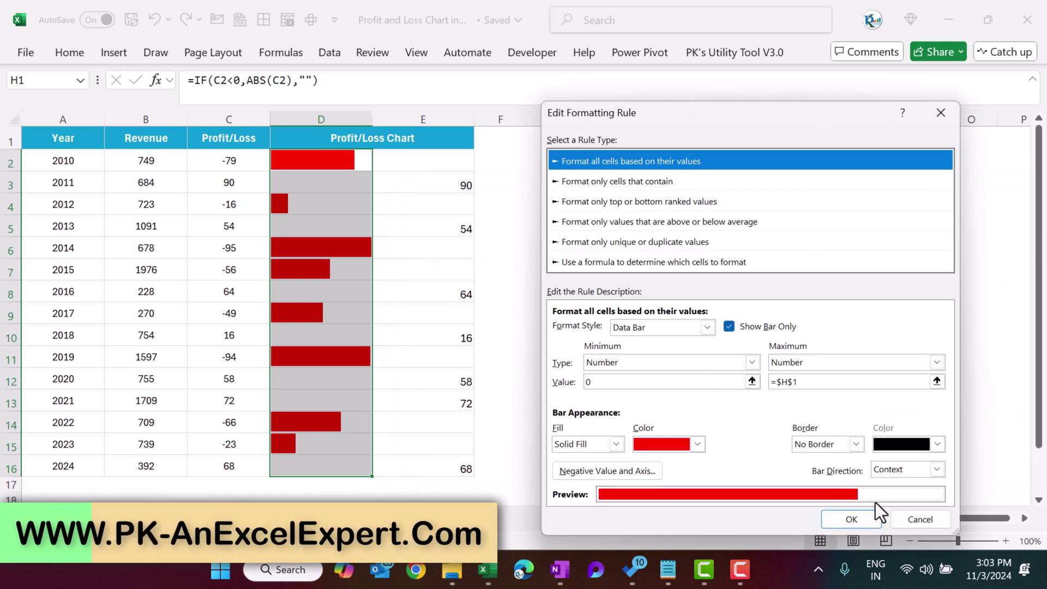
click(895, 471)
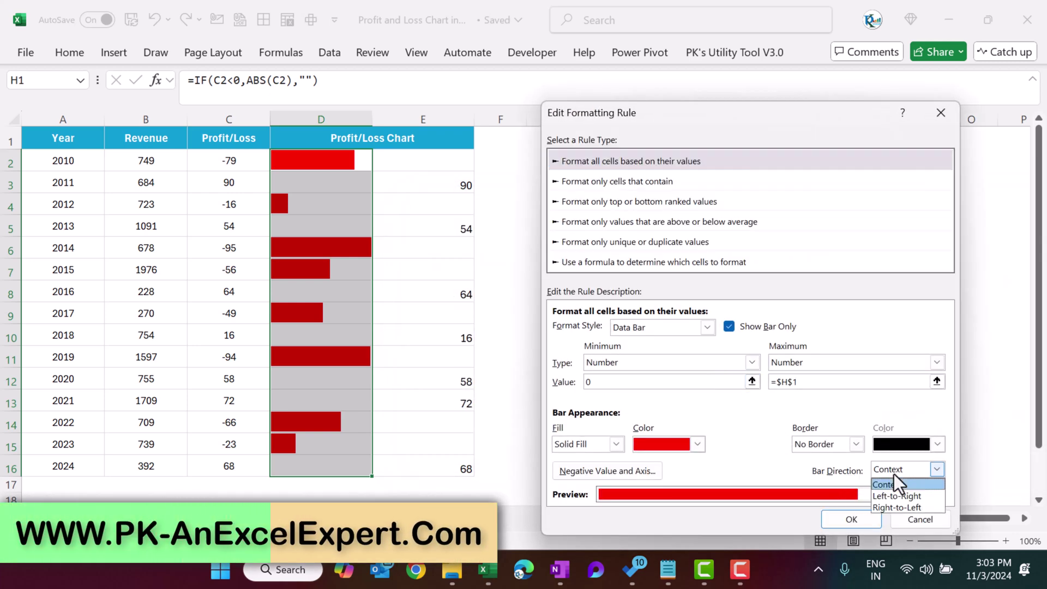
click(898, 504)
click(864, 518)
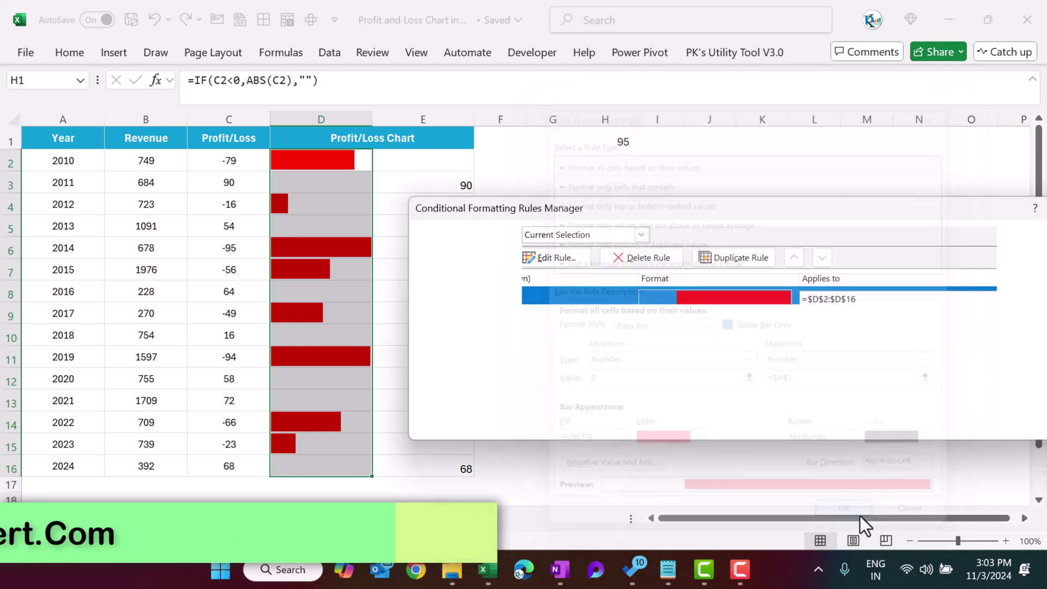
drag(807, 221, 671, 208)
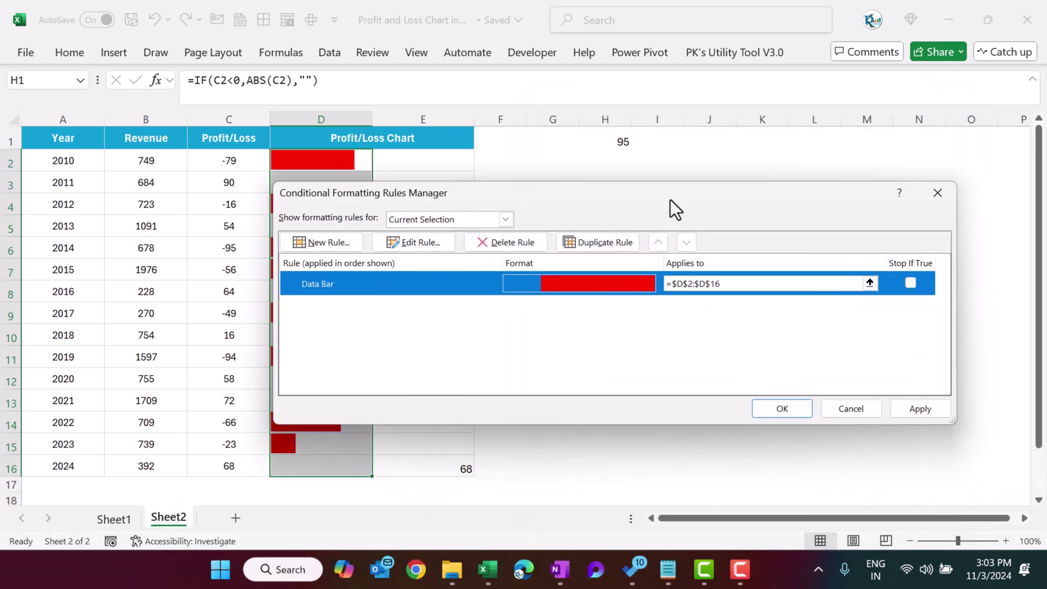
click(920, 409)
click(782, 409)
- Select E2:E16 and start a new Data Bar conditional formatting rule with Alt+O+D
click(552, 378)
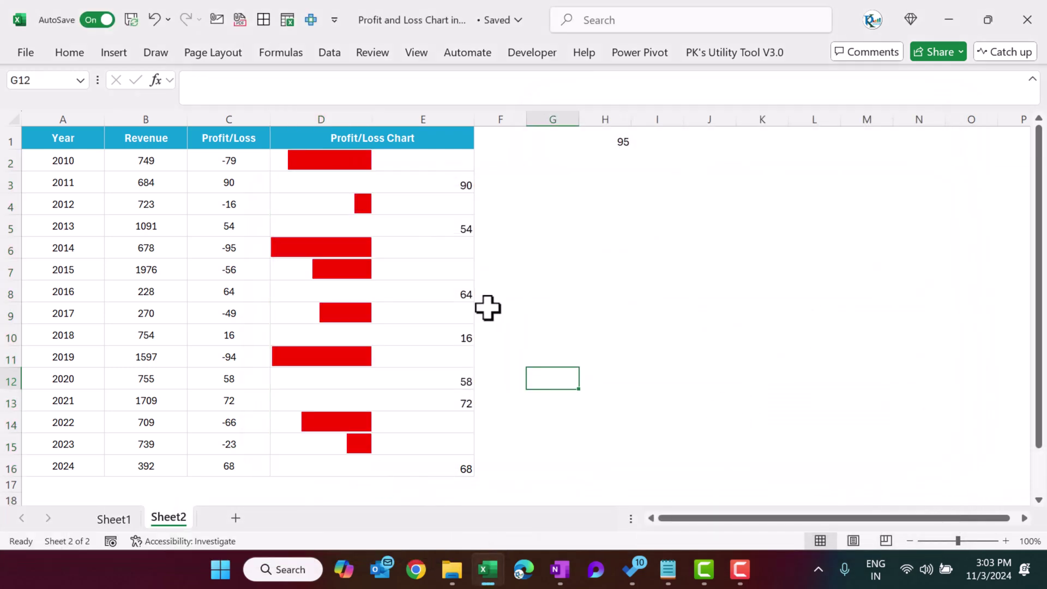
drag(427, 160, 407, 466)
key(alt+o)
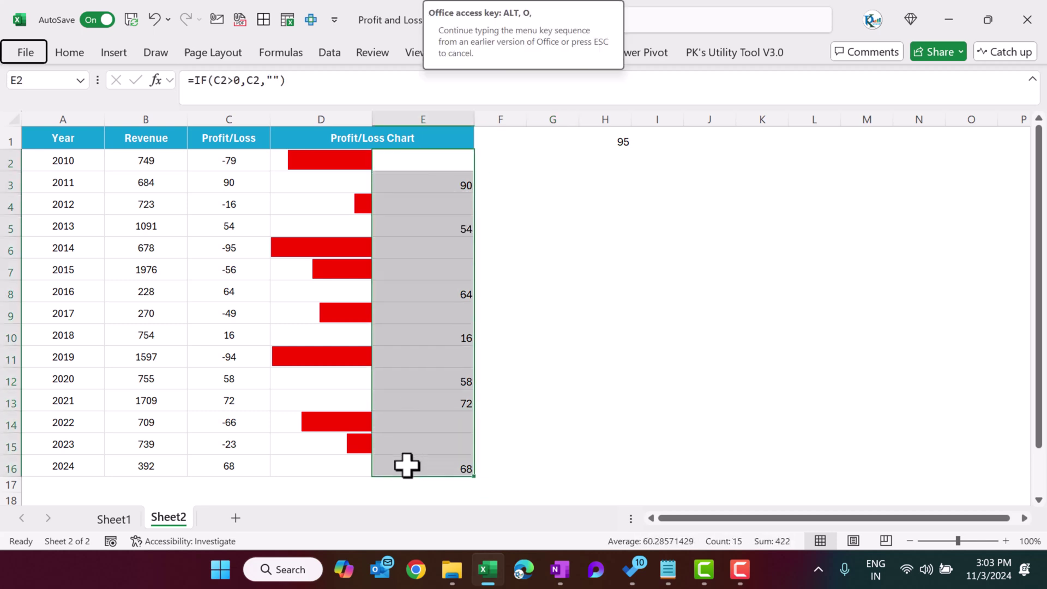
key(d)
click(341, 244)
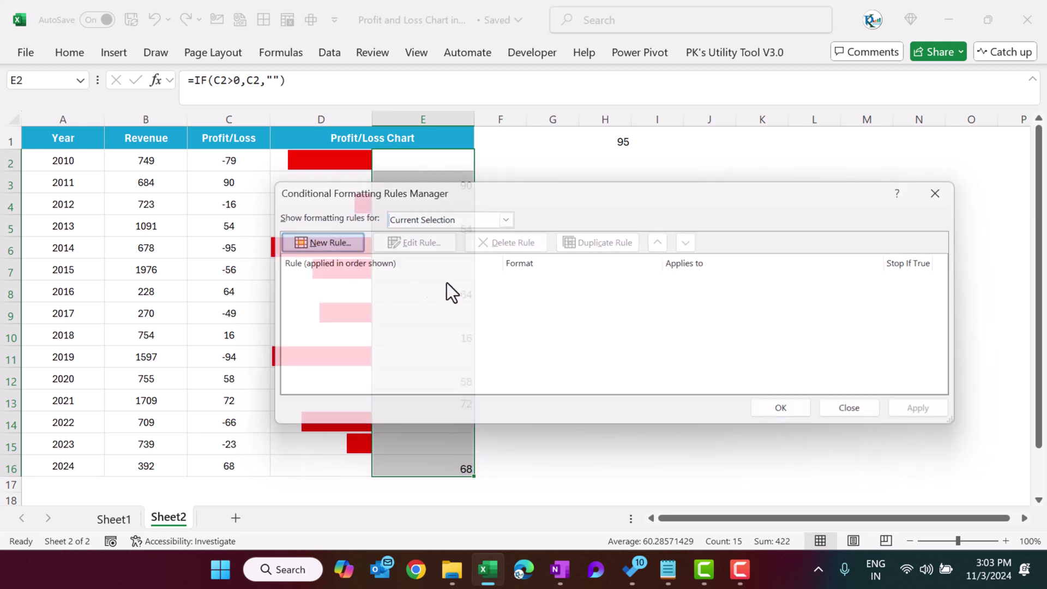
click(548, 347)
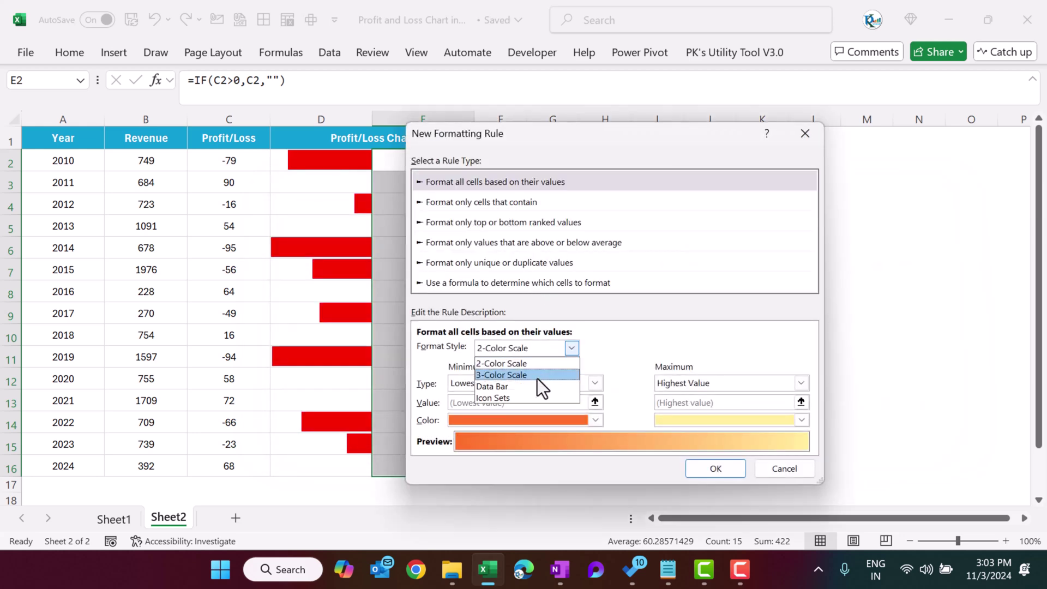
click(534, 384)
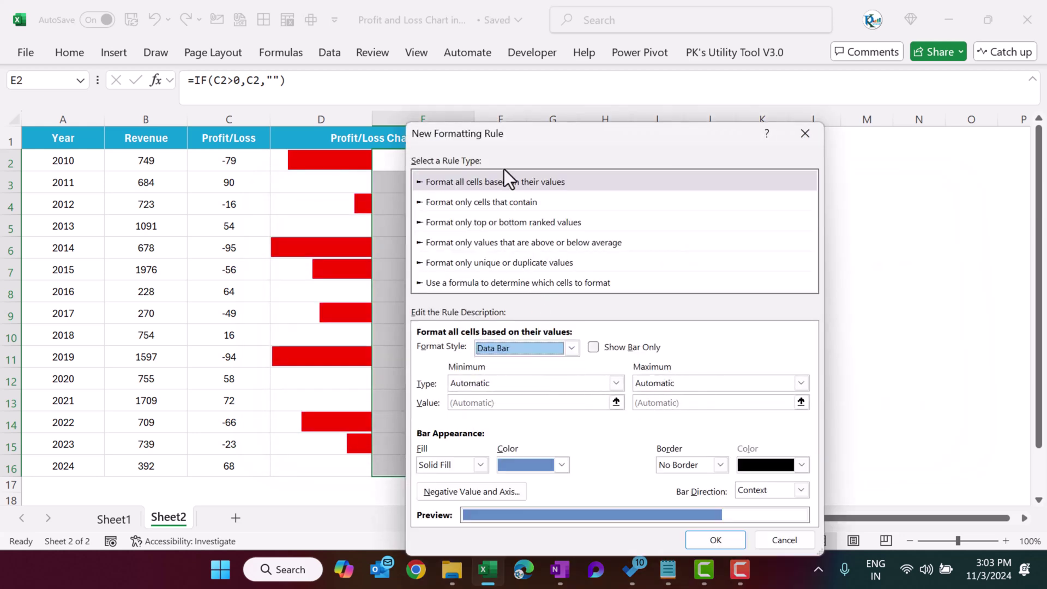
- Set the data bar minimum to Number 0 and maximum to Number =$H$1
drag(516, 133, 395, 88)
click(443, 336)
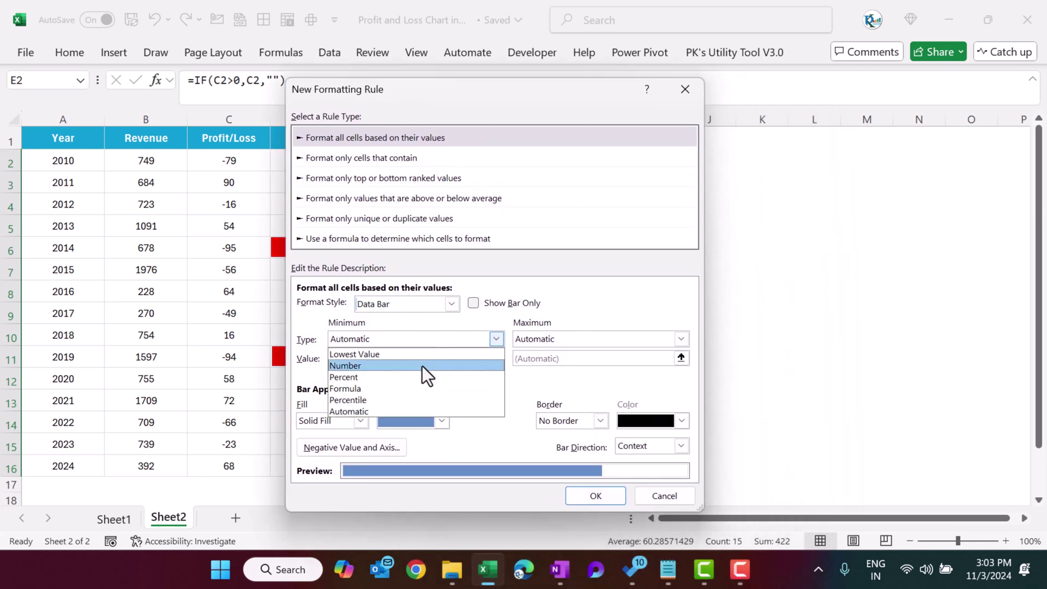
click(422, 366)
click(552, 339)
click(555, 365)
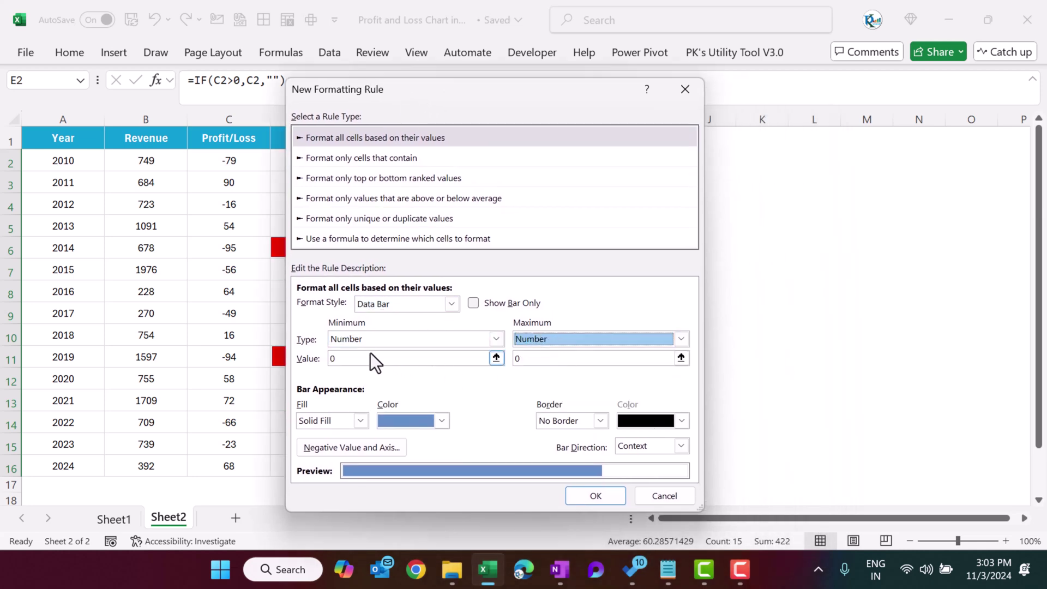
key(Tab)
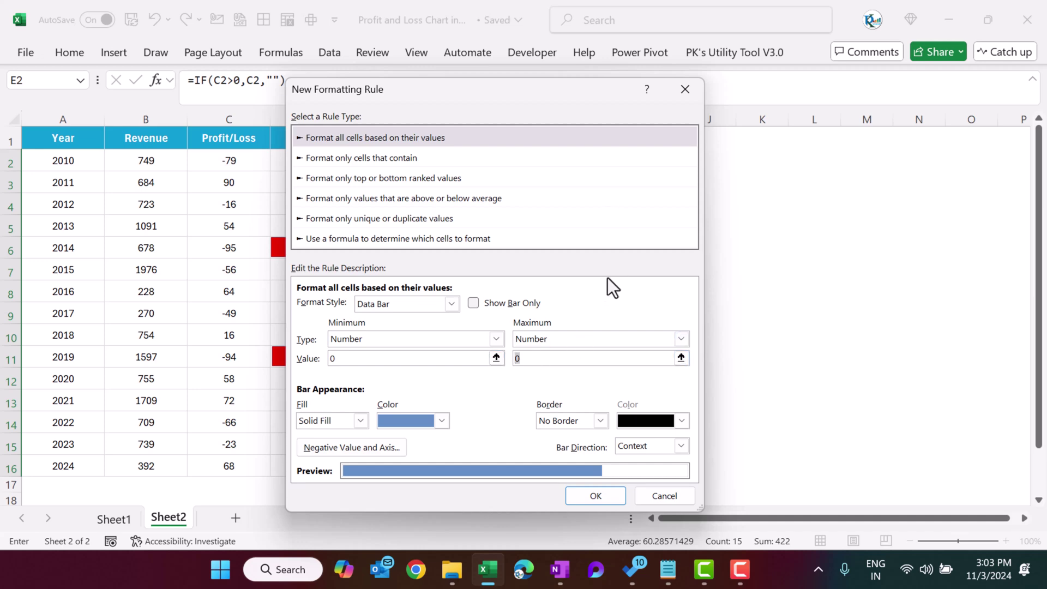
text(=)
drag(528, 89, 384, 97)
click(627, 143)
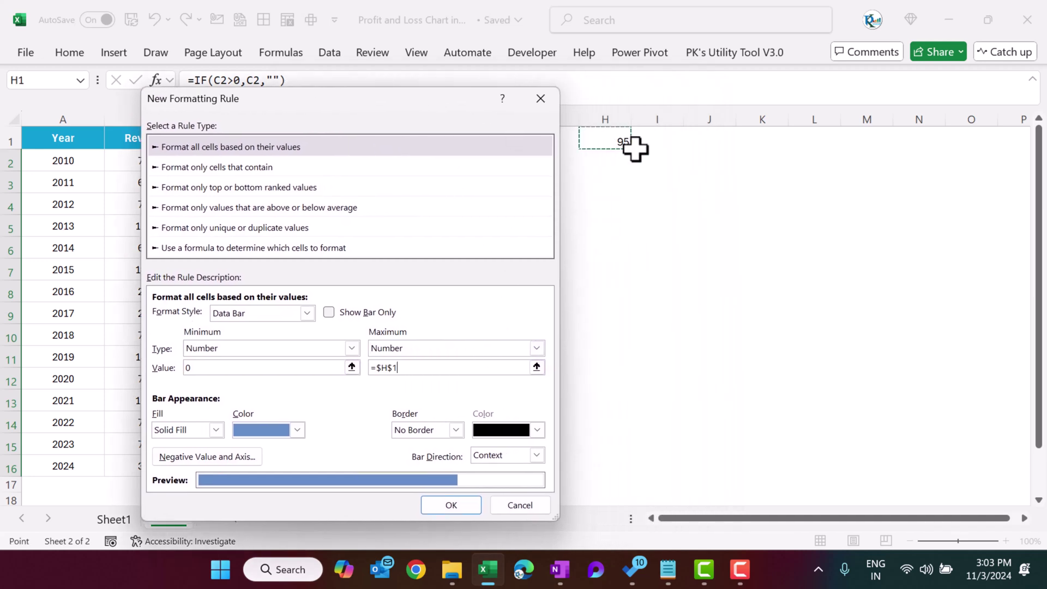
- Give the bars a light-green fill, Left-to-Right direction and Show Bar Only, then apply
click(302, 437)
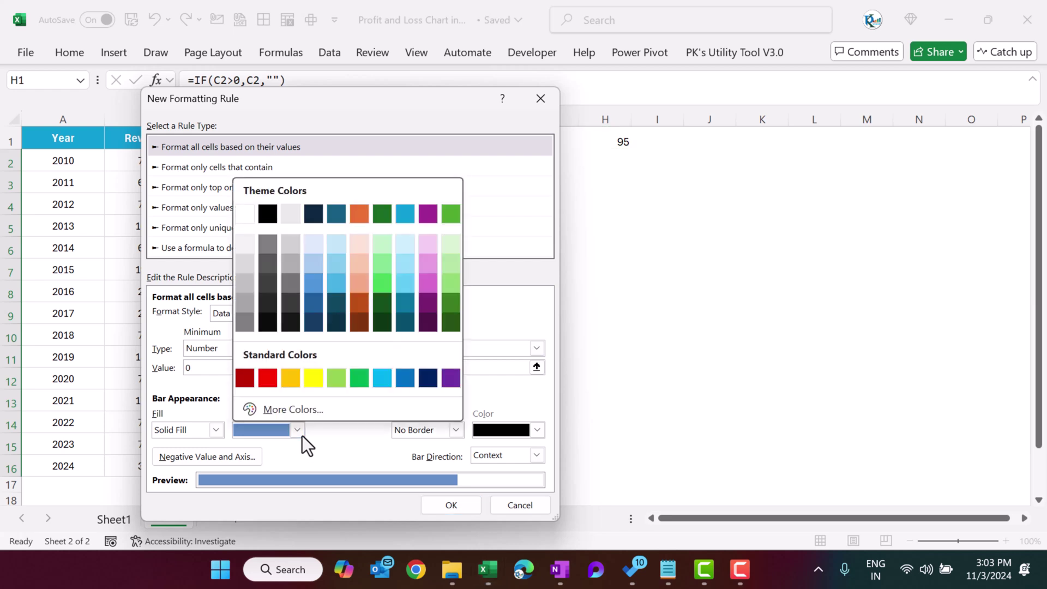
click(336, 378)
click(519, 456)
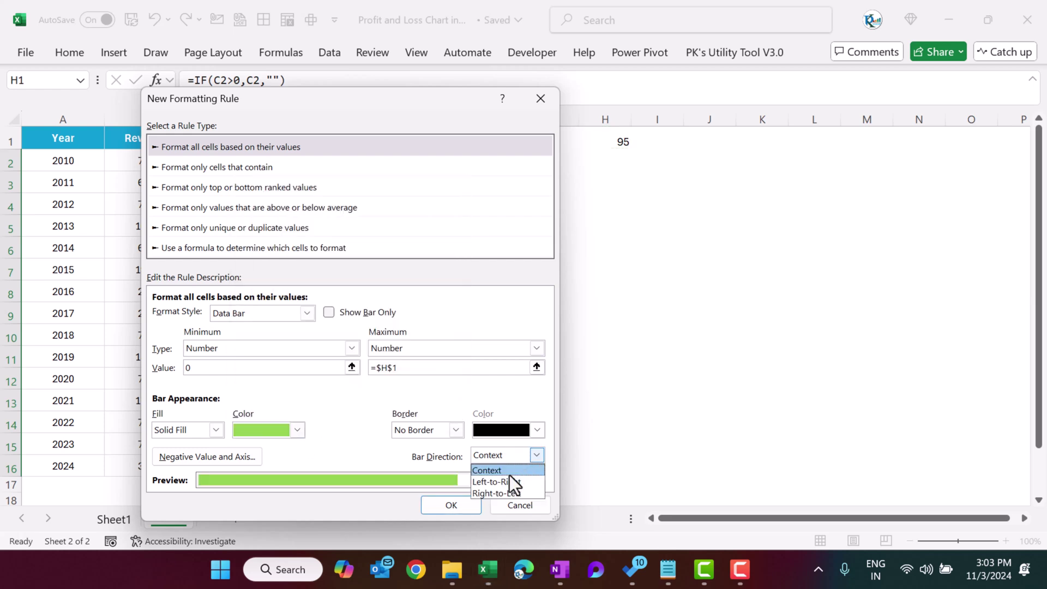
click(503, 482)
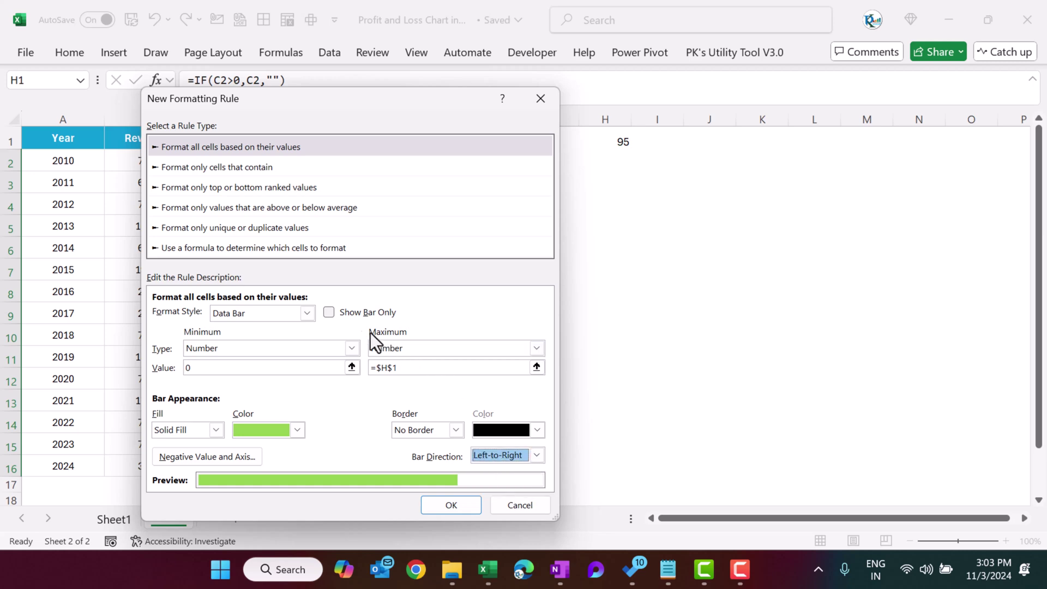
click(330, 312)
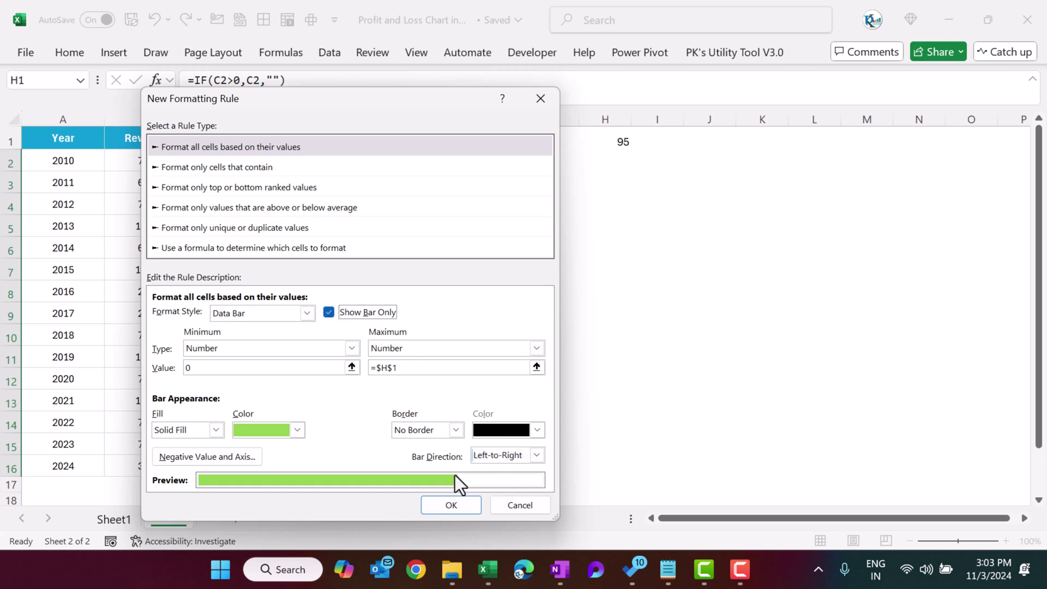
click(452, 504)
click(927, 409)
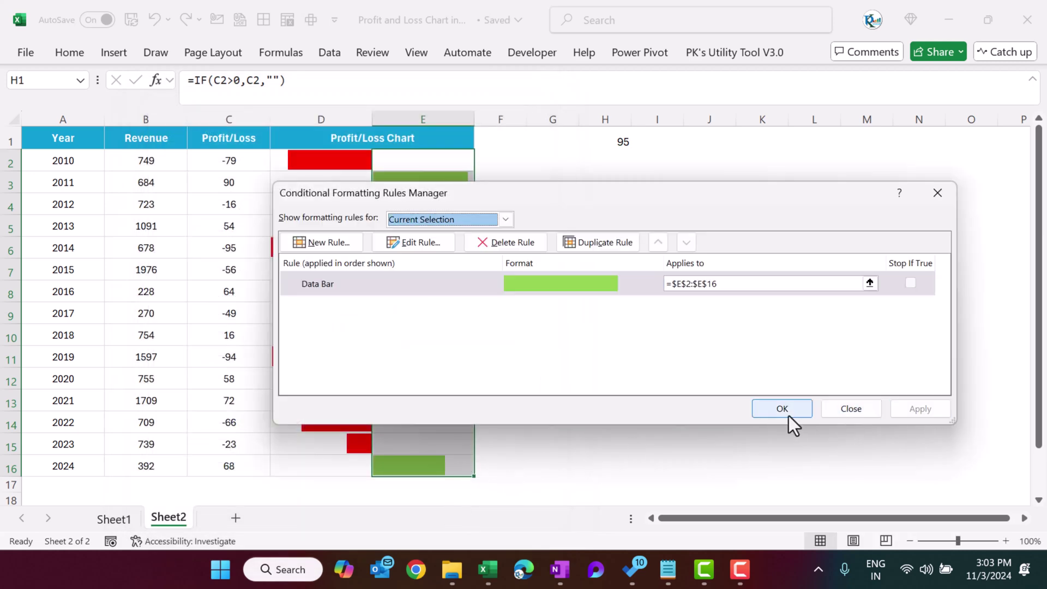
click(787, 413)
click(568, 311)
- Enter -29 in C3 to test the 2011 loss bar
click(582, 253)
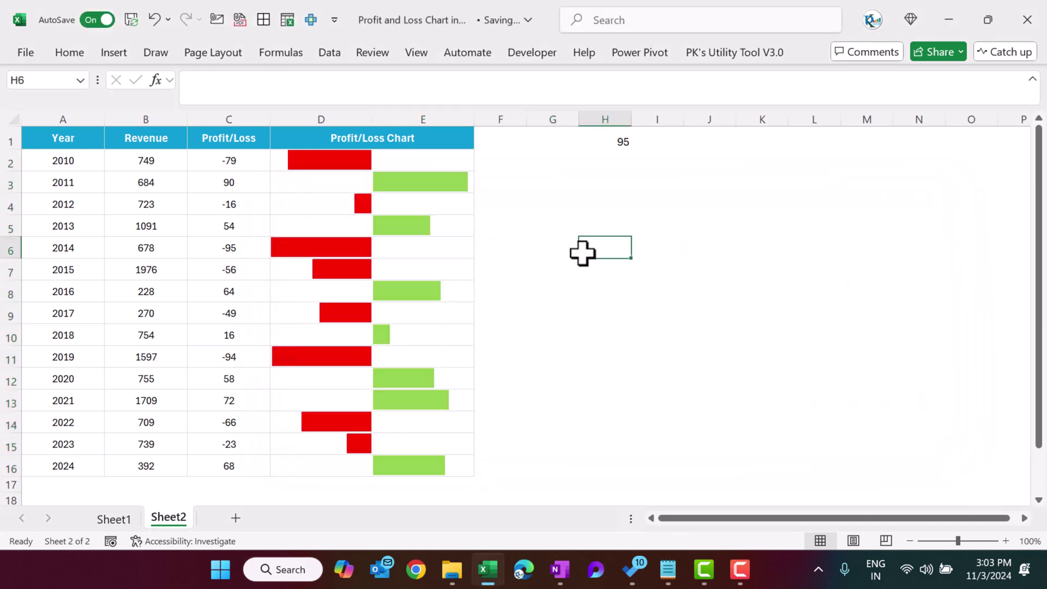
click(225, 184)
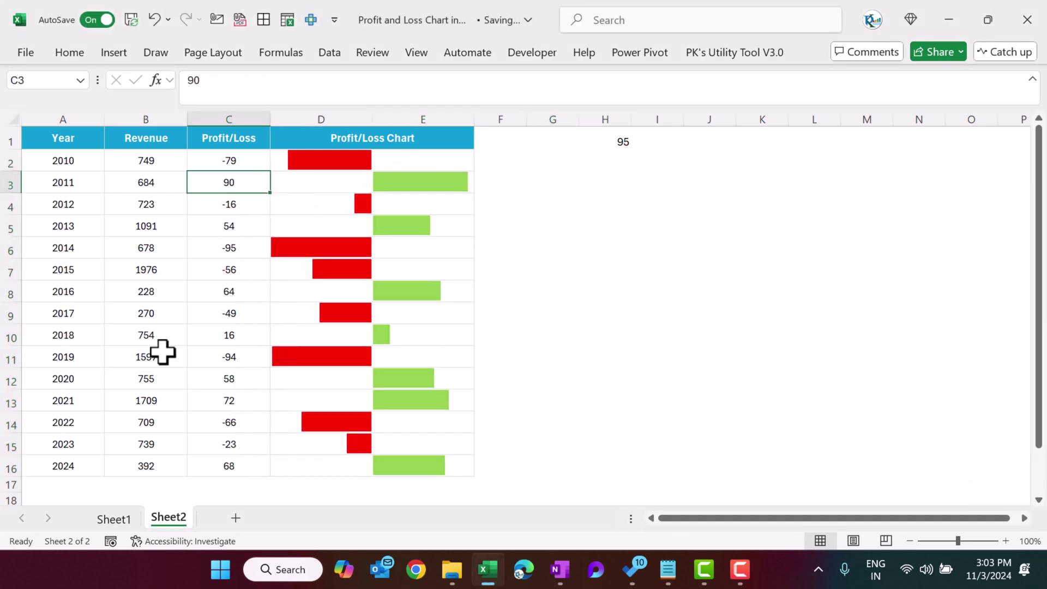
text(-29)
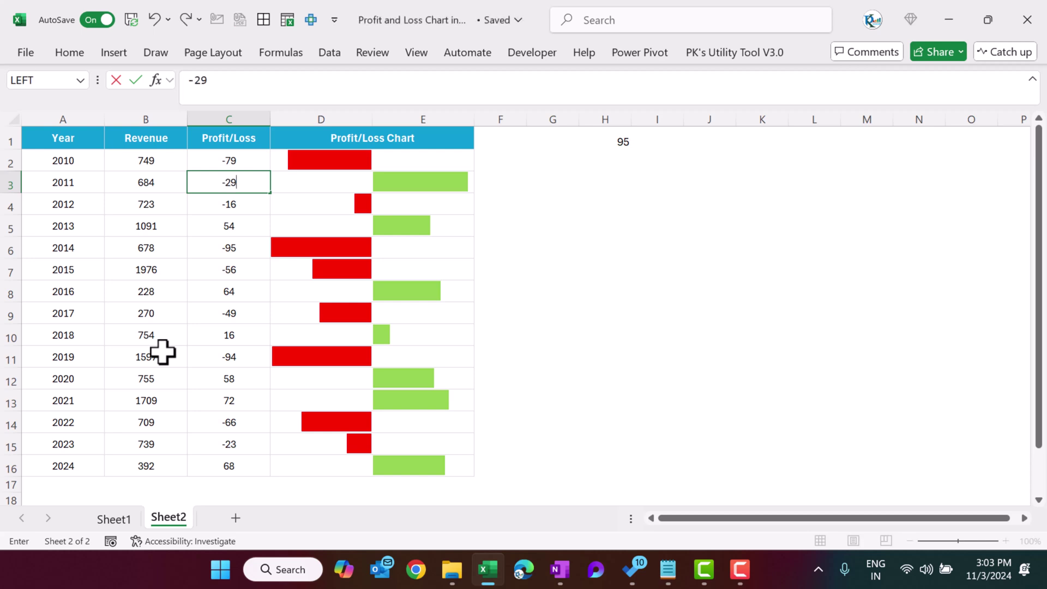
key(Return)
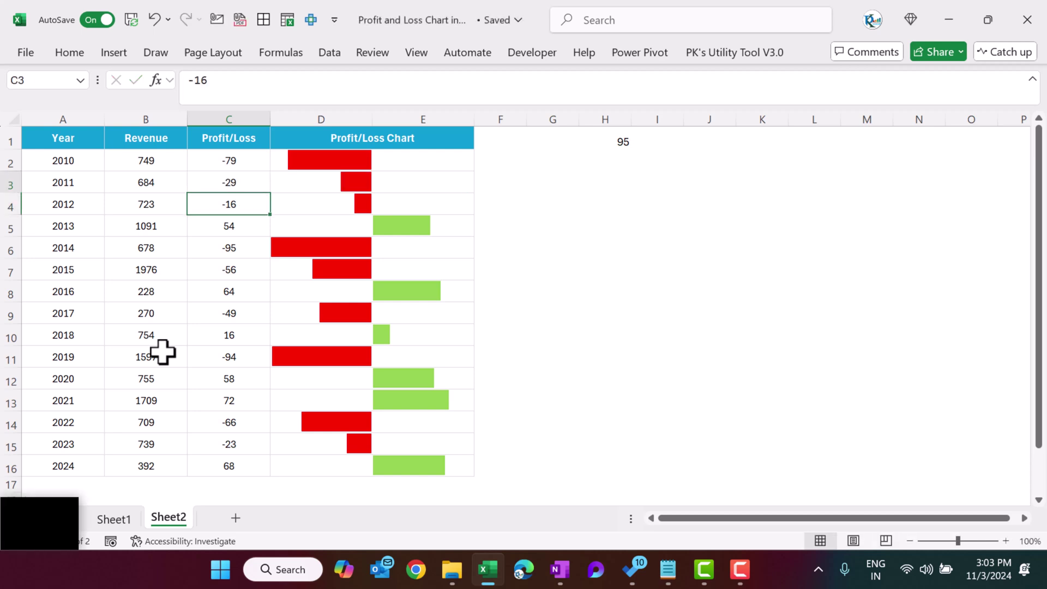
- Change the 2011 Profit/Loss in C3 to 67
key(Up)
text(67)
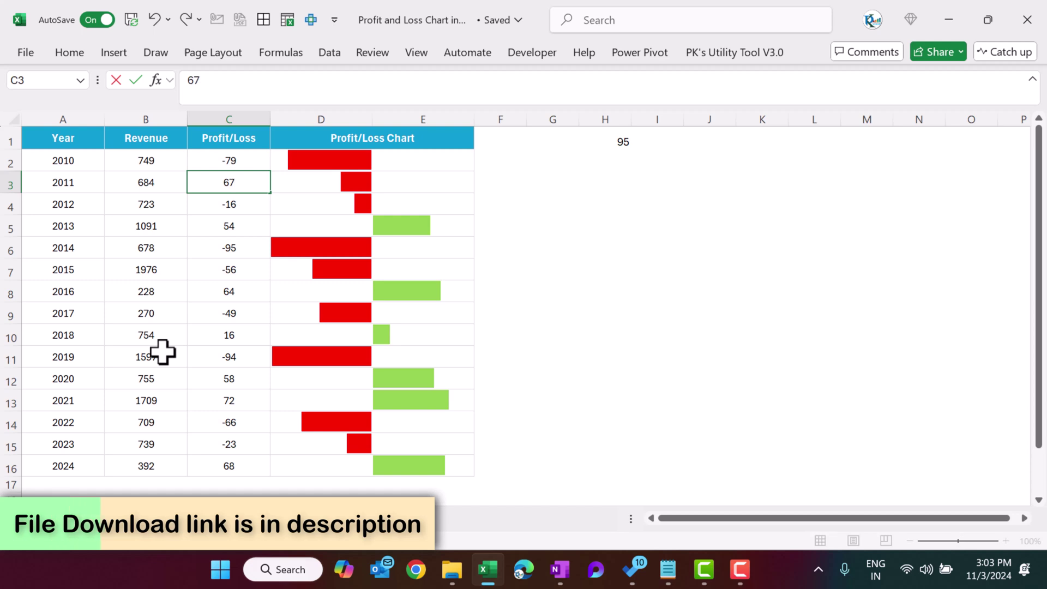
key(Return)
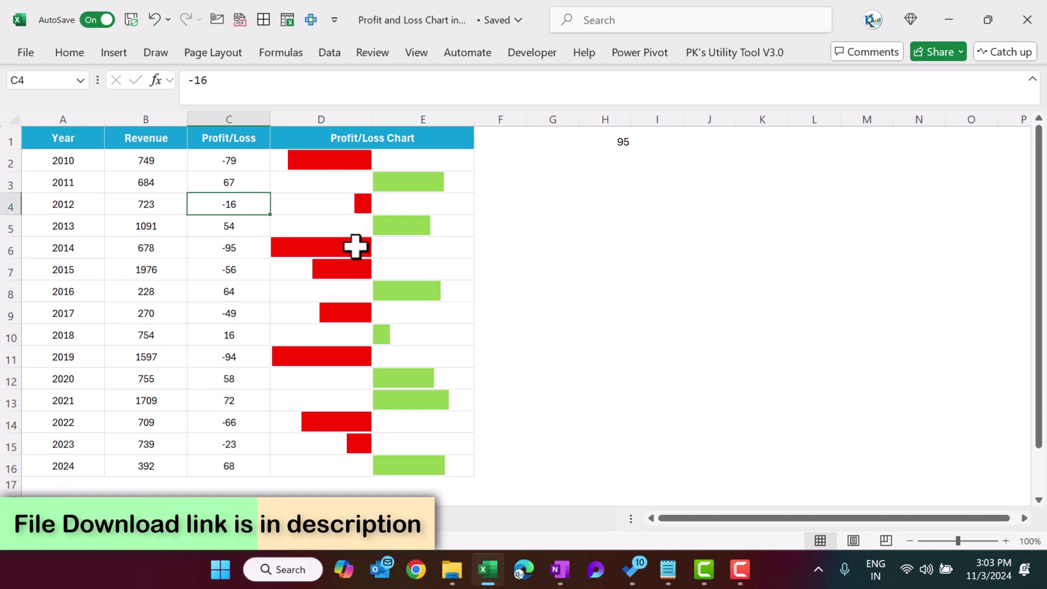
click(614, 226)
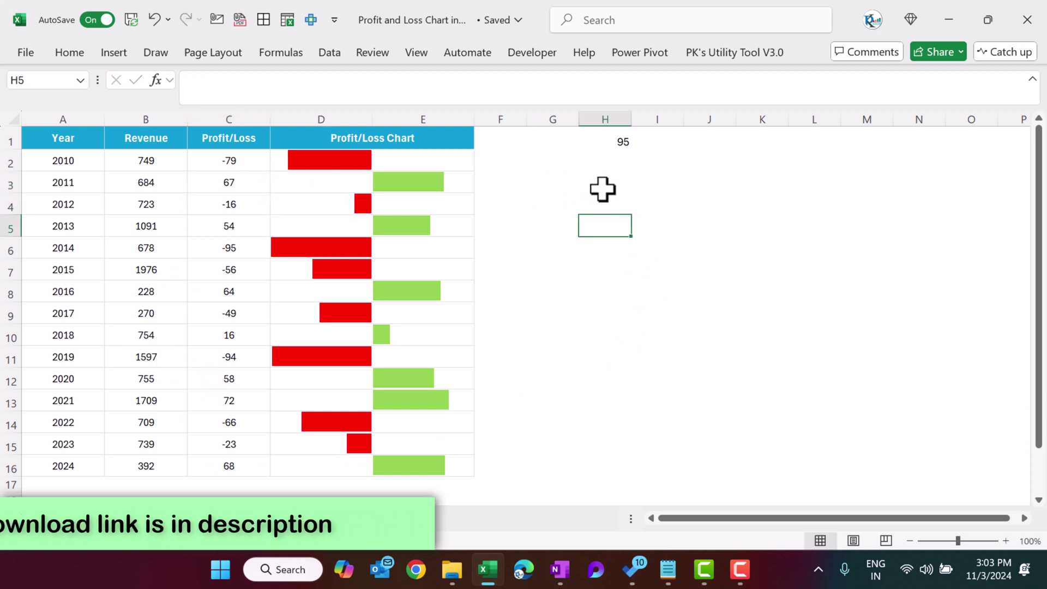